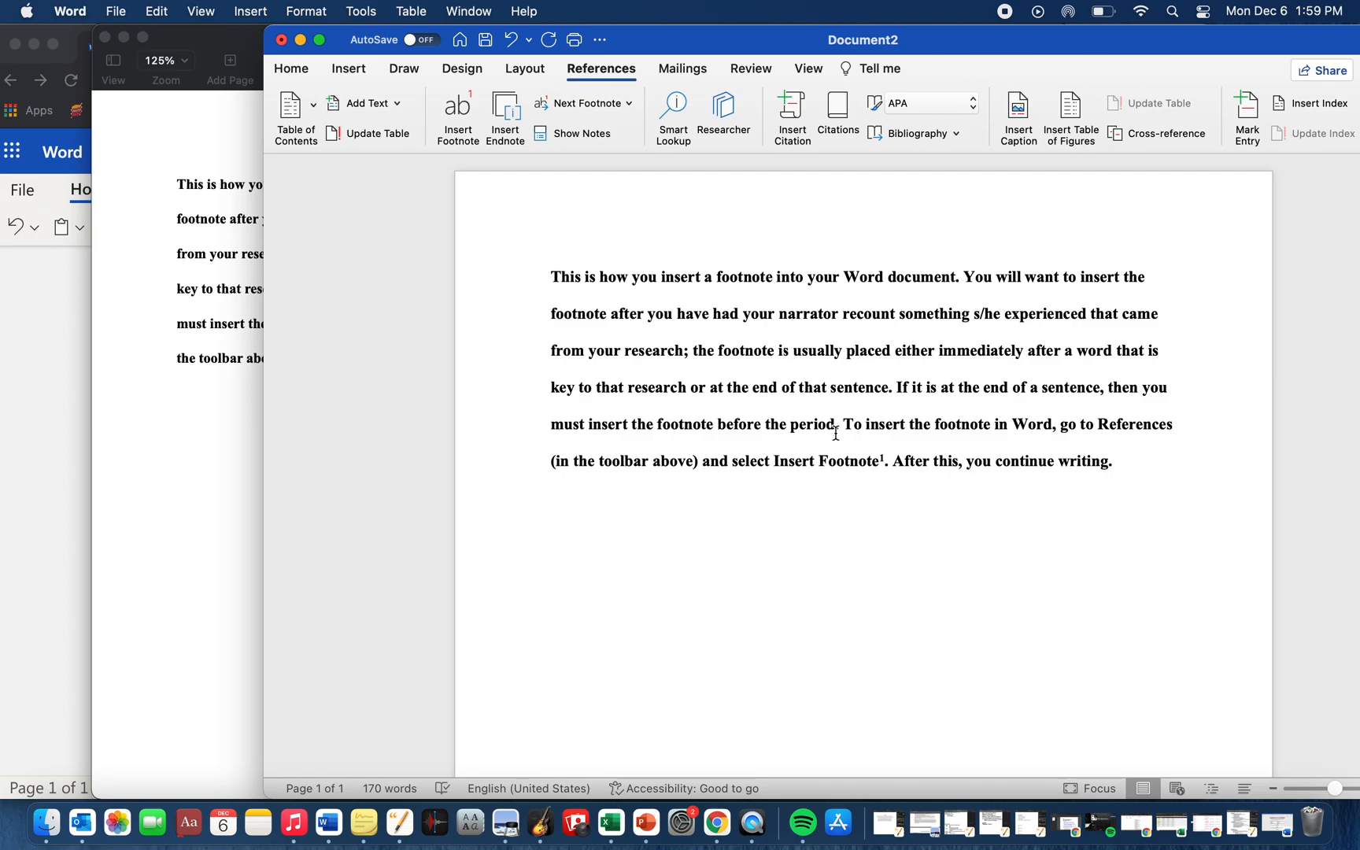
- Examine the footnote marker that follows "Insert Footnote" in the Word paragraph
{"action": "mouse_move", "coordinate": [845, 458]}
{"action": "scroll", "coordinate": [845, 458], "scroll_direction": "down", "scroll_amount": 2}
{"action": "scroll", "coordinate": [846, 458], "scroll_direction": "up", "scroll_amount": 2}
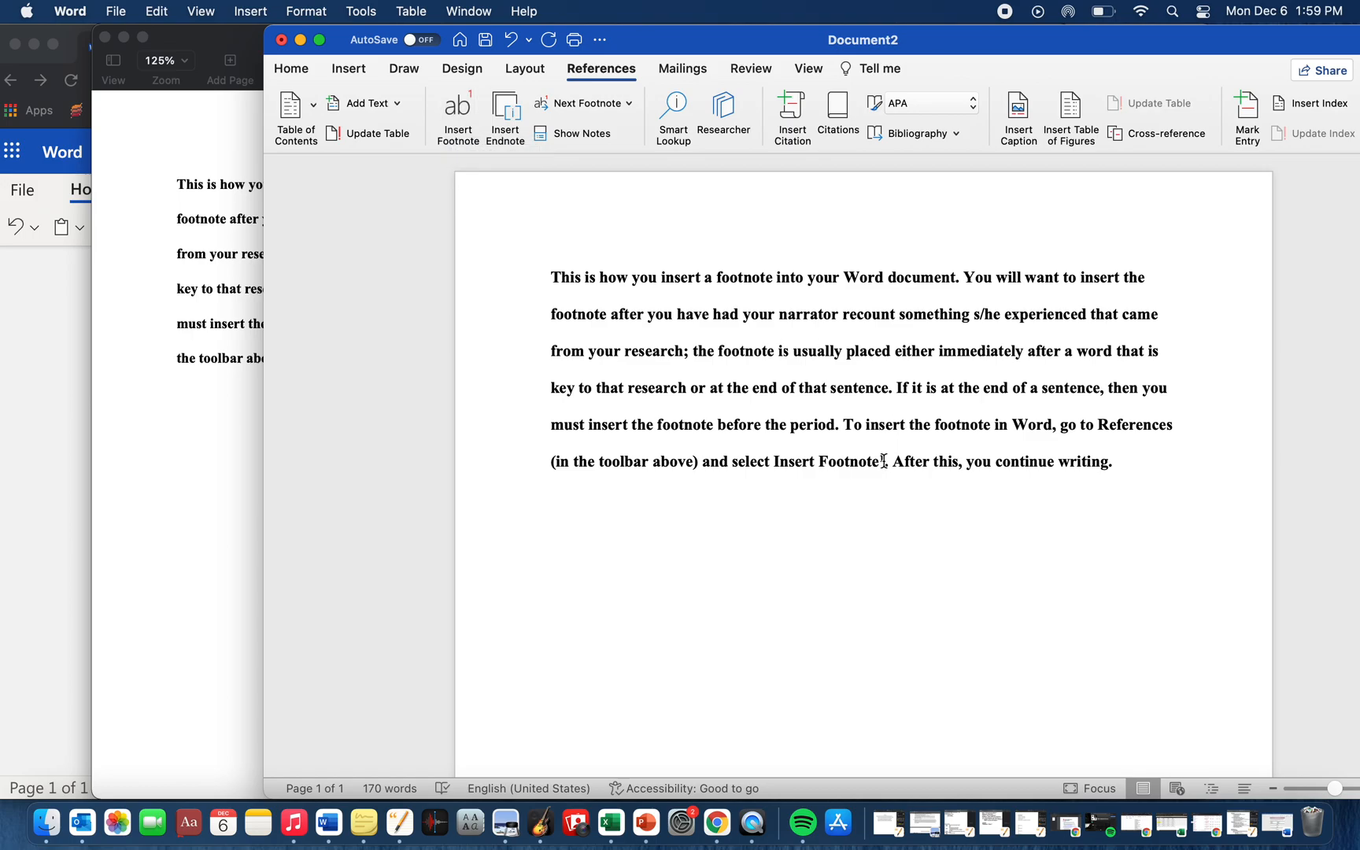
{"action": "left_click_drag", "start_coordinate": [883, 460], "coordinate": [875, 459]}
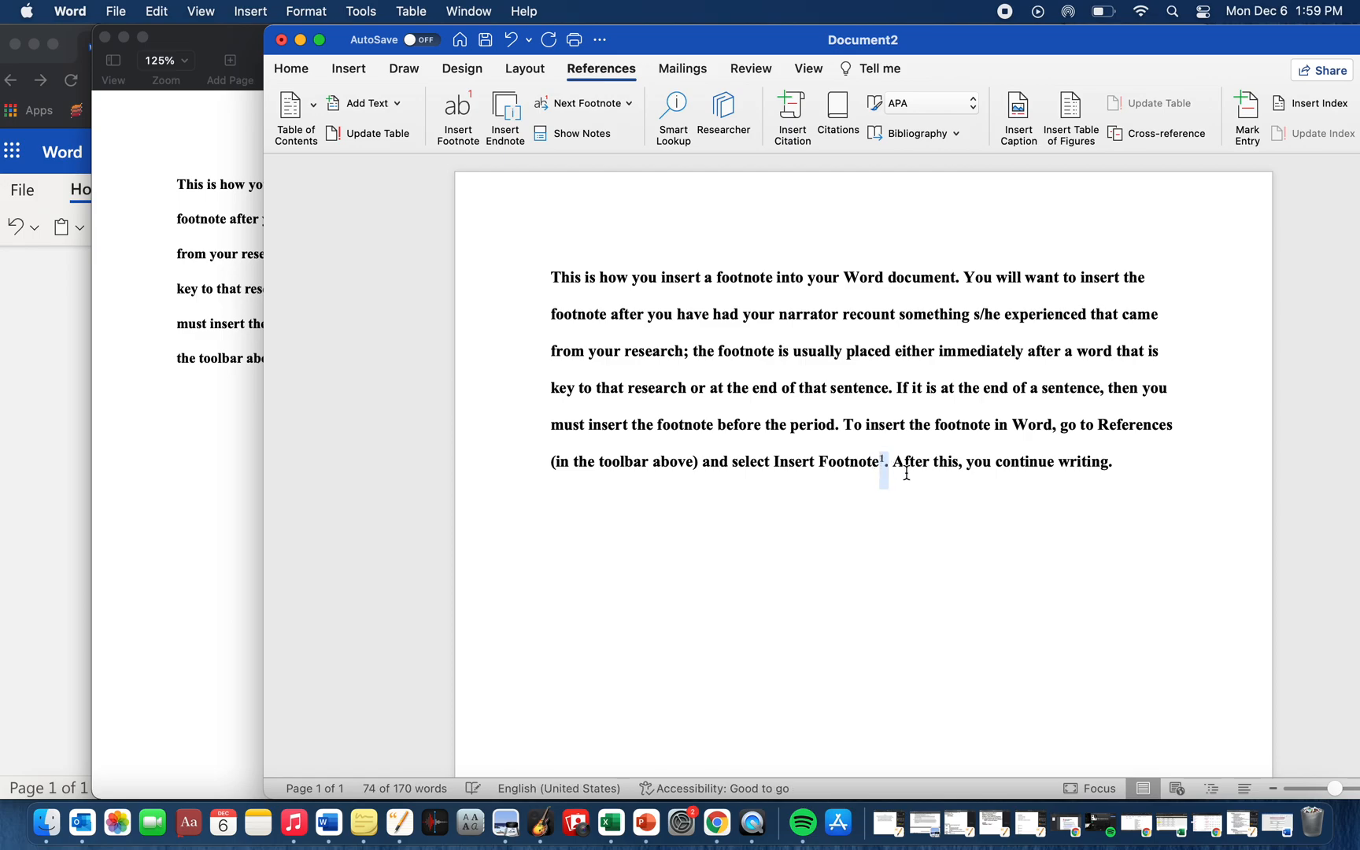
{"action": "left_click", "coordinate": [906, 473]}
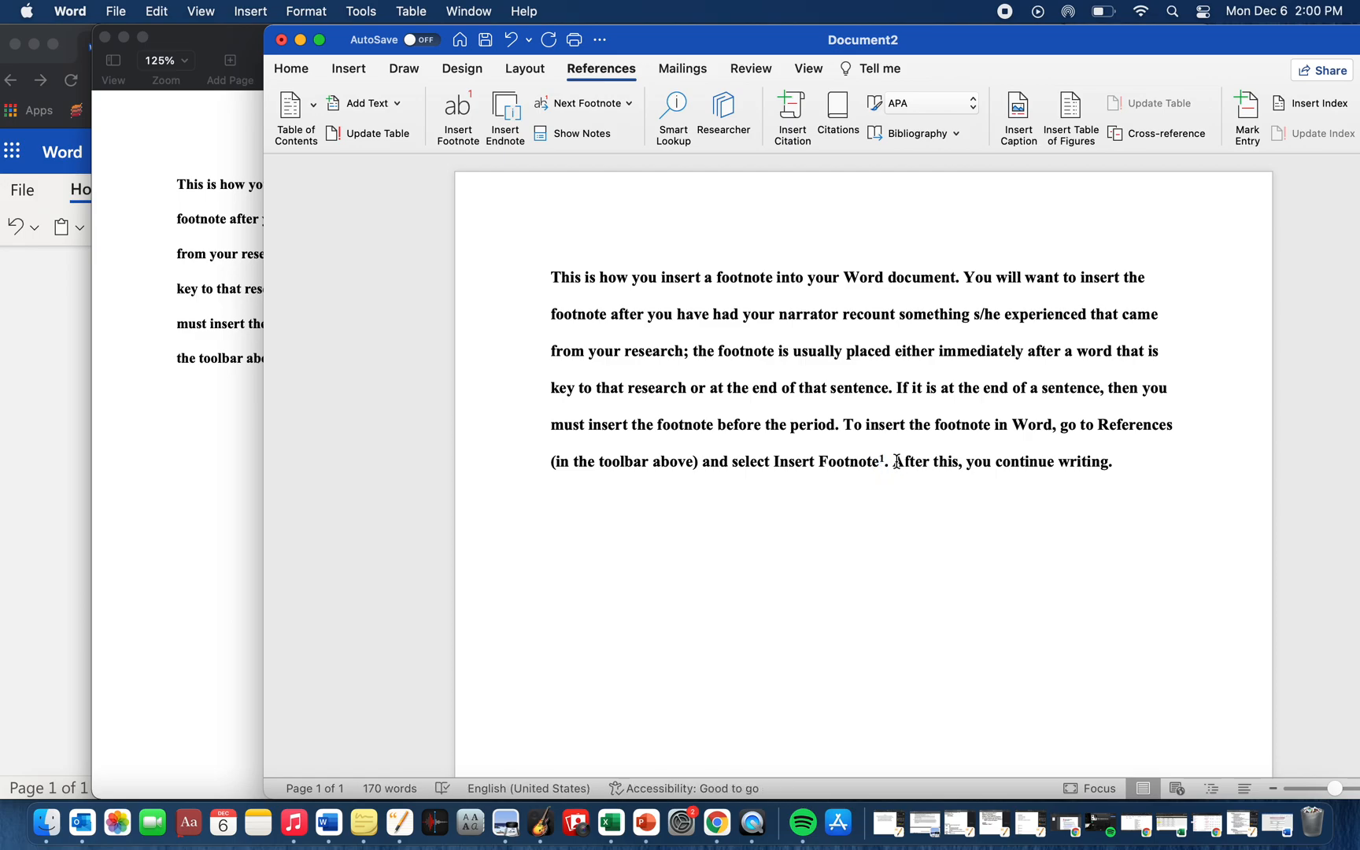
- Check the footnote at the foot of the Word page against its marker in the paragraph
{"action": "scroll", "coordinate": [896, 461], "scroll_direction": "down", "scroll_amount": 3}
{"action": "scroll", "coordinate": [896, 462], "scroll_direction": "down", "scroll_amount": 10}
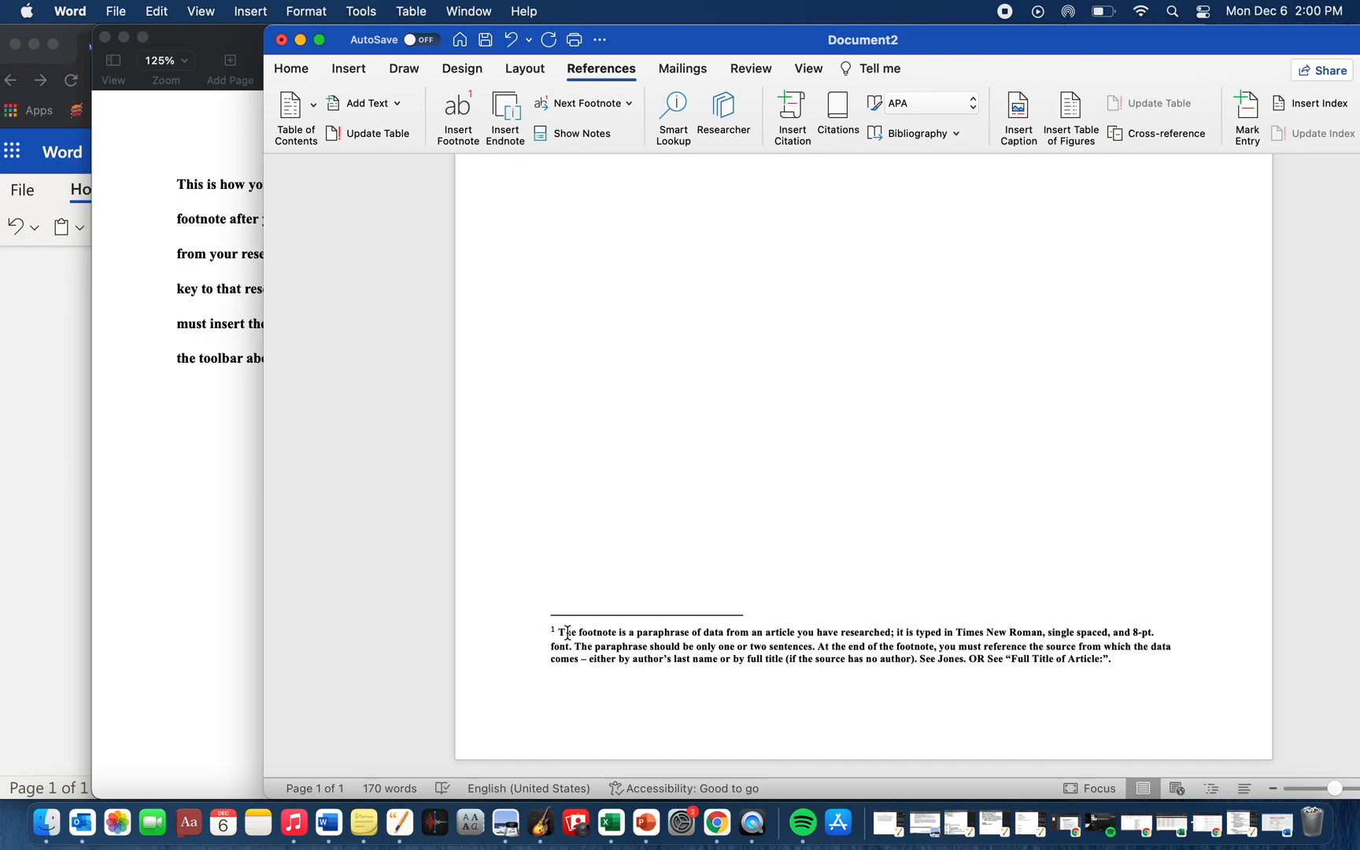
{"action": "scroll", "coordinate": [558, 634], "scroll_direction": "up", "scroll_amount": 10}
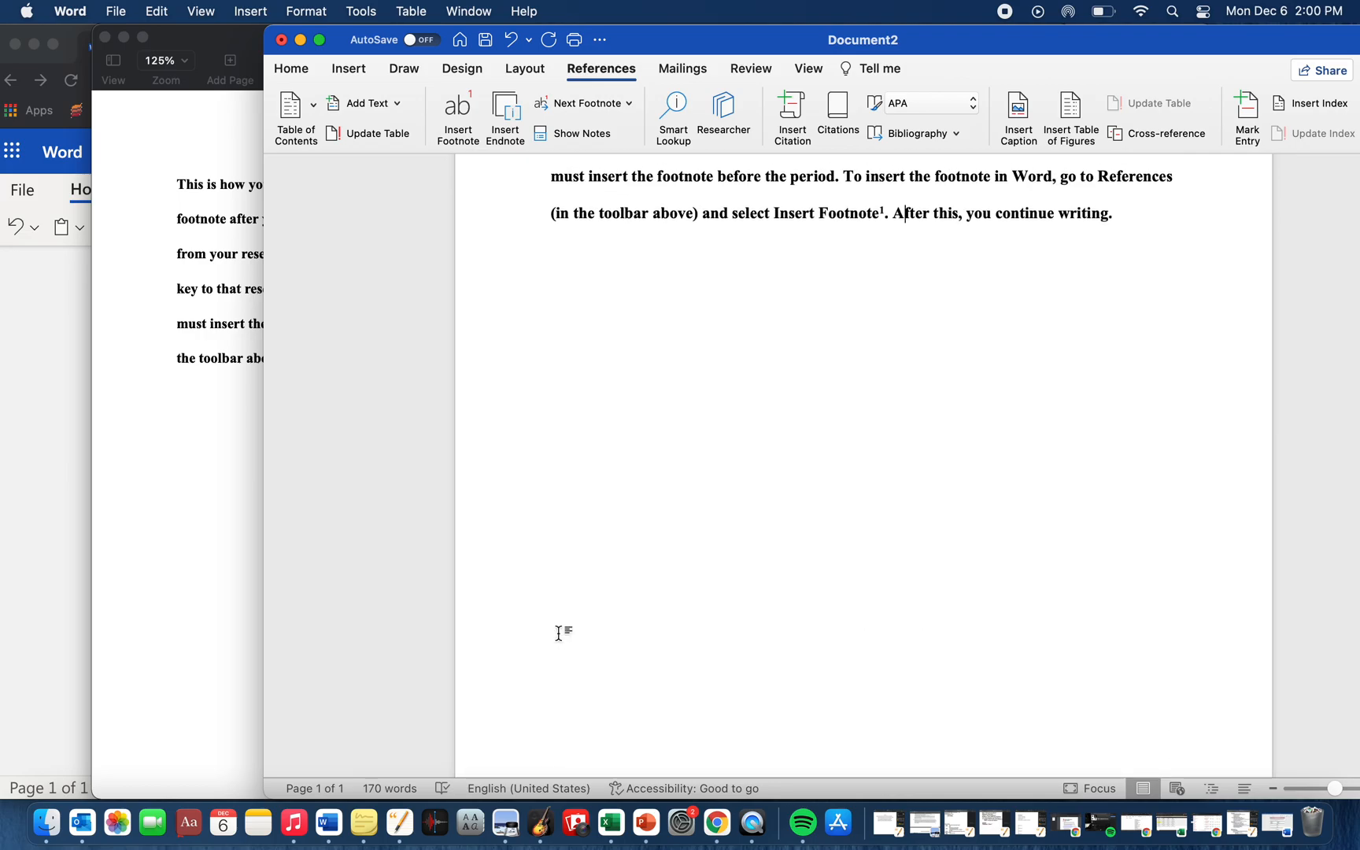
{"action": "scroll", "coordinate": [871, 334], "scroll_direction": "down", "scroll_amount": 10}
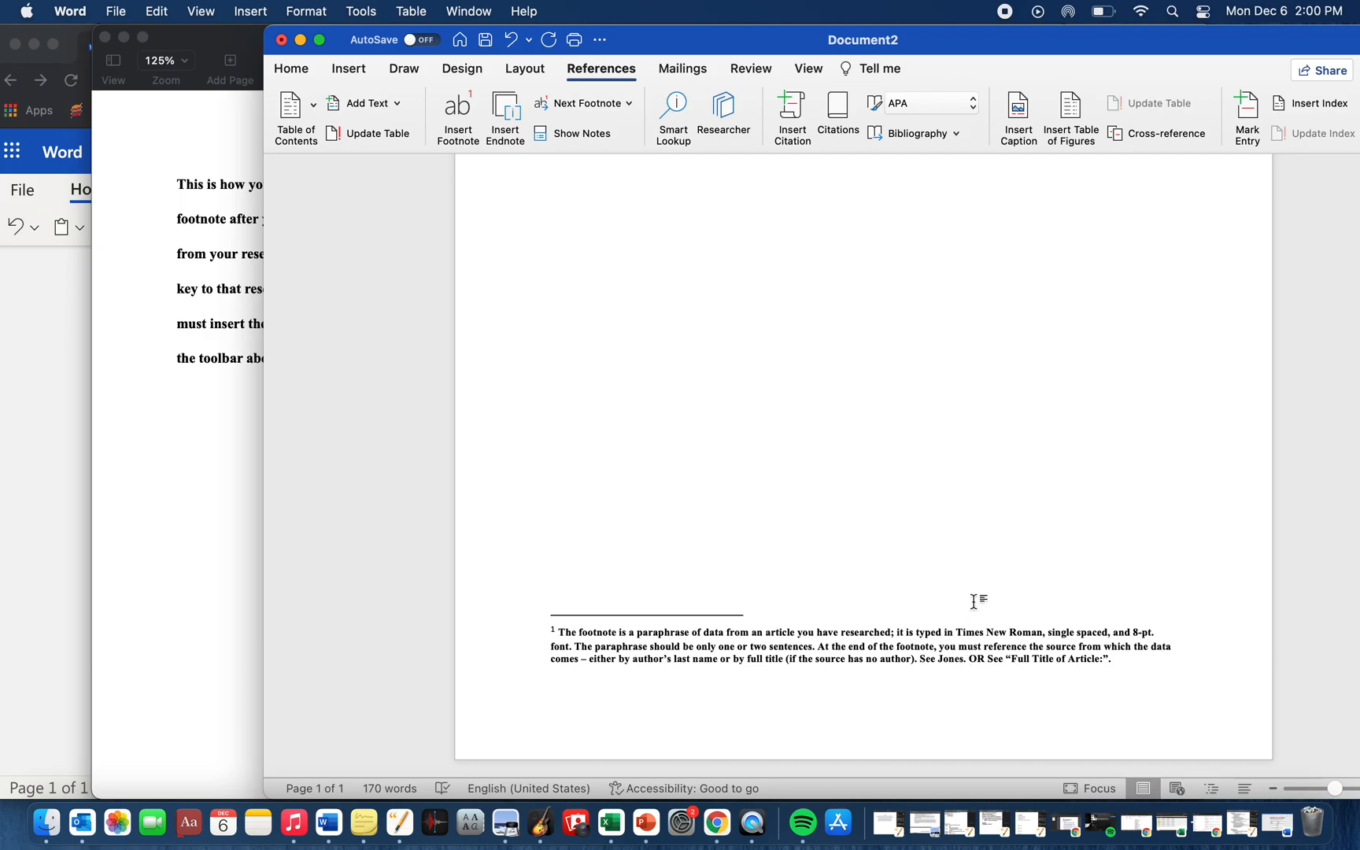
{"action": "scroll", "coordinate": [970, 573], "scroll_direction": "up", "scroll_amount": 5}
{"action": "scroll", "coordinate": [971, 573], "scroll_direction": "down", "scroll_amount": 3}
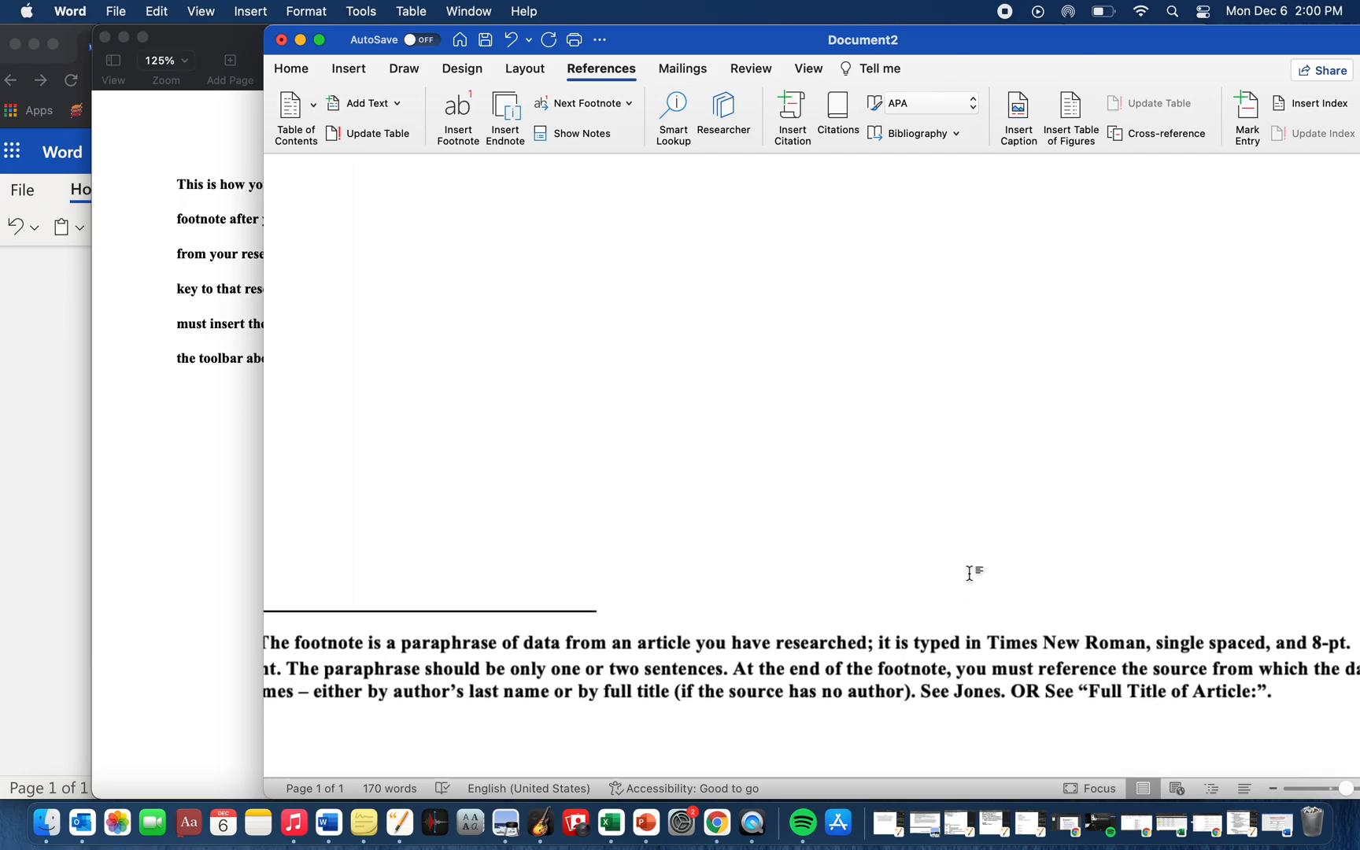
- Read the enlarged Word footnote through to its source reference, then return to the full paragraph
{"action": "scroll", "coordinate": [1012, 615], "scroll_direction": "down", "scroll_amount": 10}
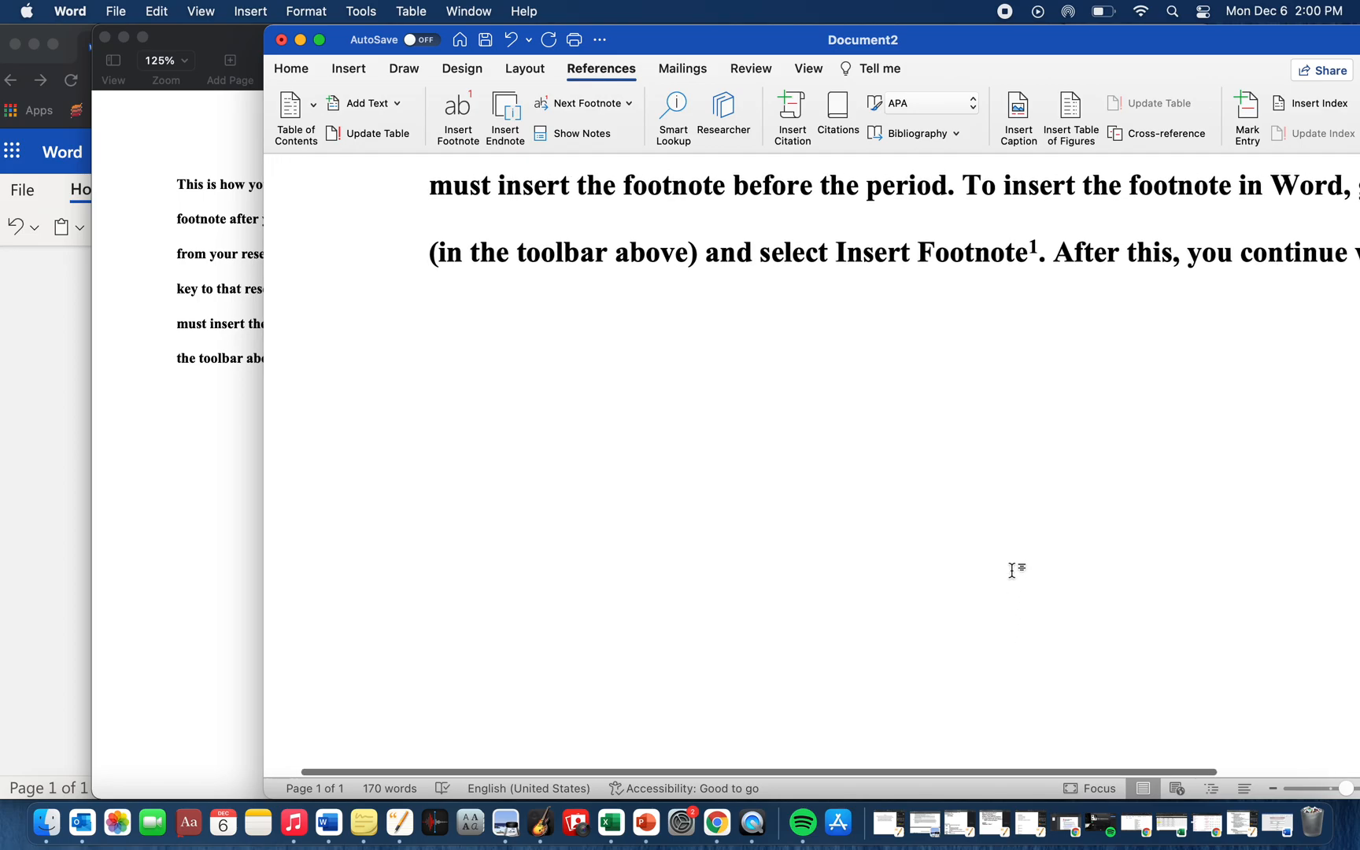
{"action": "scroll", "coordinate": [1012, 571], "scroll_direction": "right", "scroll_amount": 6}
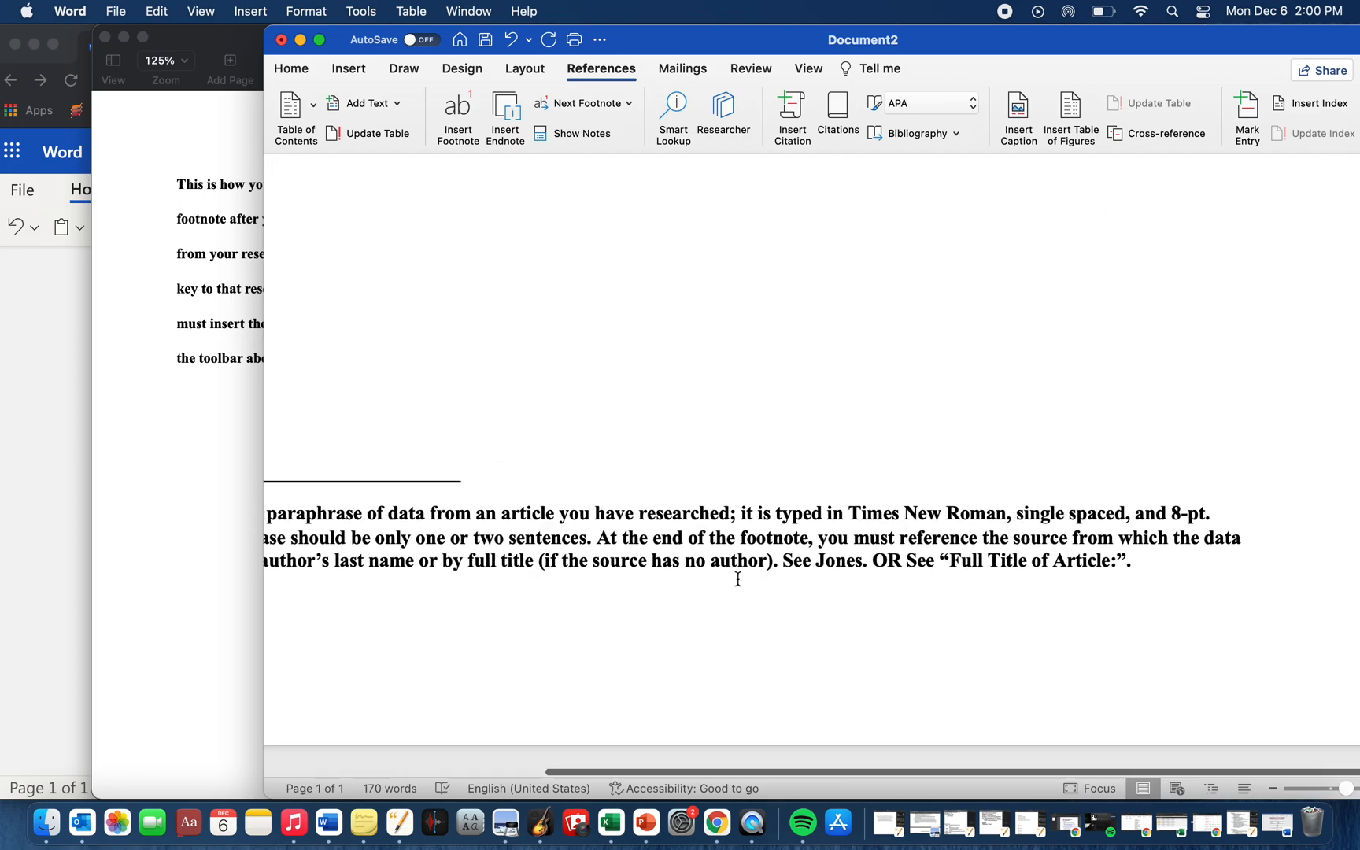
{"action": "left_click", "coordinate": [907, 564]}
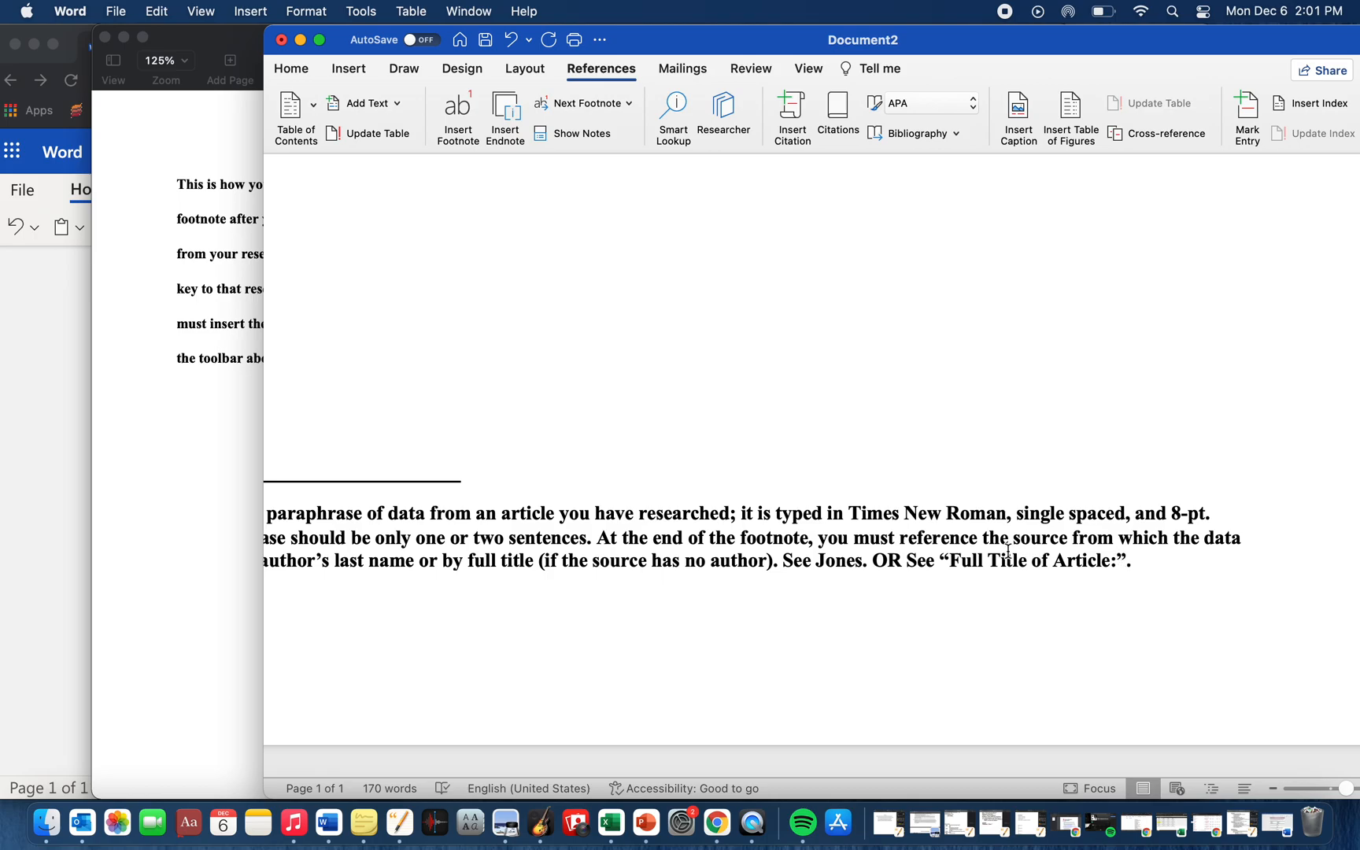
{"action": "scroll", "coordinate": [1008, 553], "scroll_direction": "left", "scroll_amount": 2}
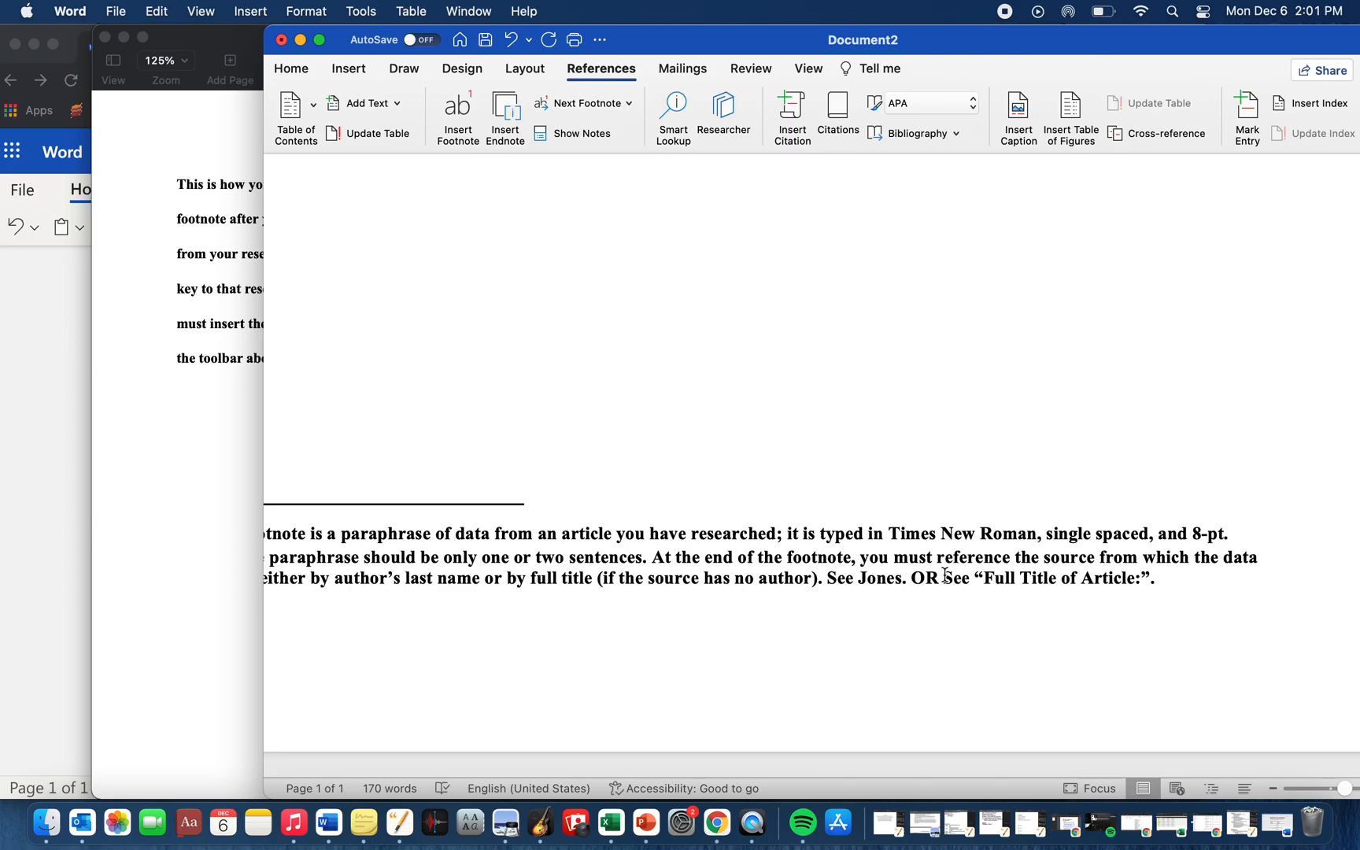
{"action": "scroll", "coordinate": [931, 575], "scroll_direction": "down", "scroll_amount": 3}
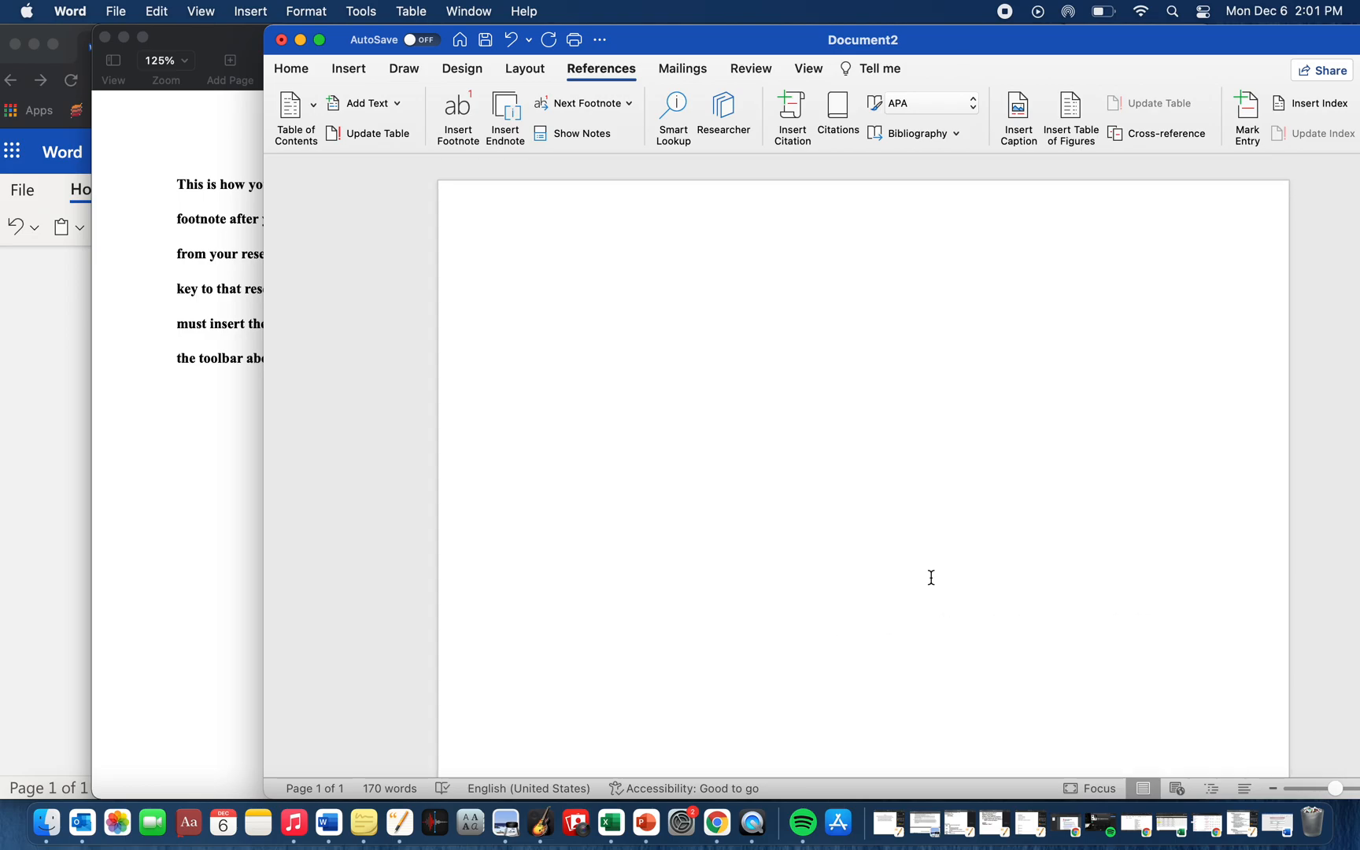
{"action": "scroll", "coordinate": [931, 578], "scroll_direction": "down", "scroll_amount": 1}
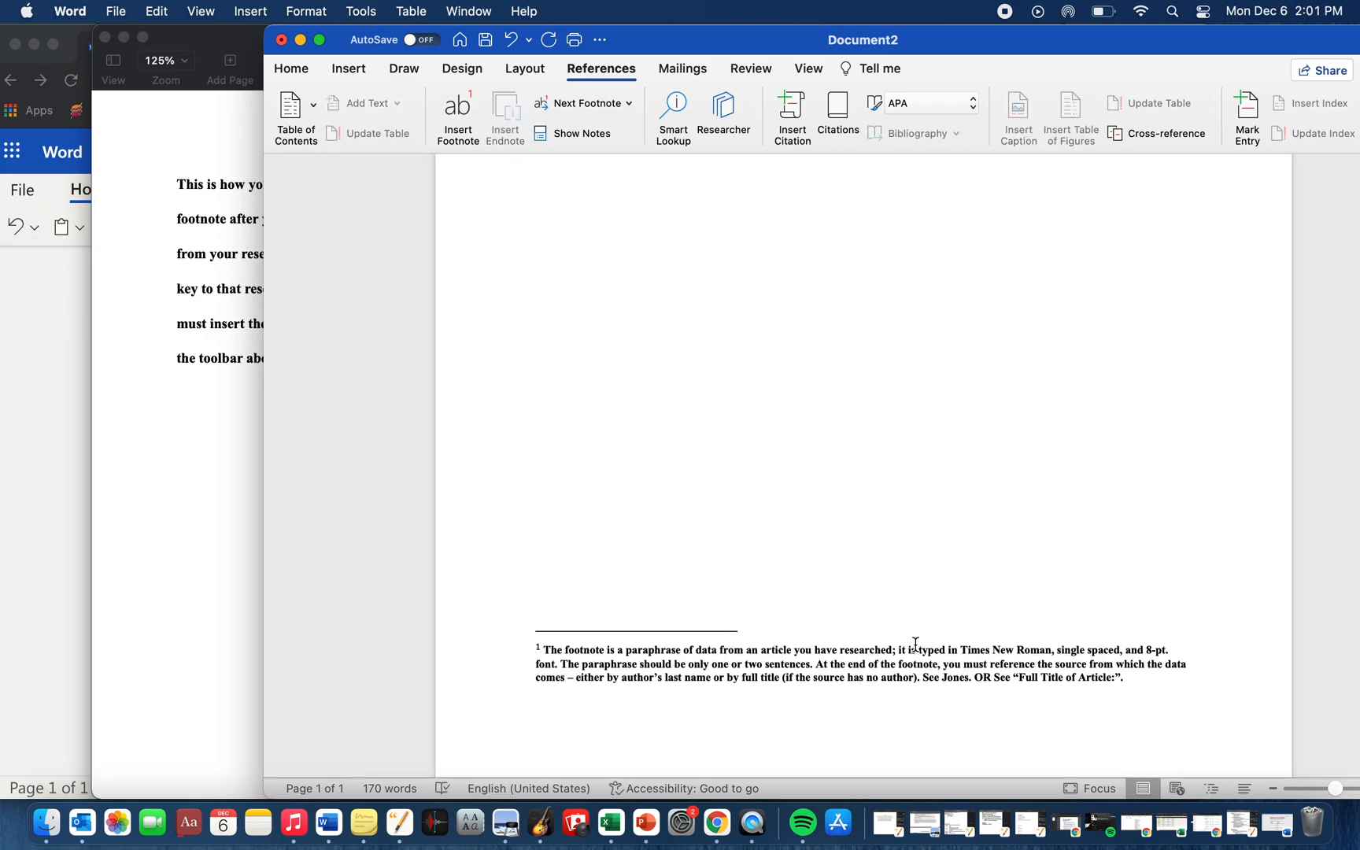
{"action": "scroll", "coordinate": [917, 644], "scroll_direction": "up", "scroll_amount": 10}
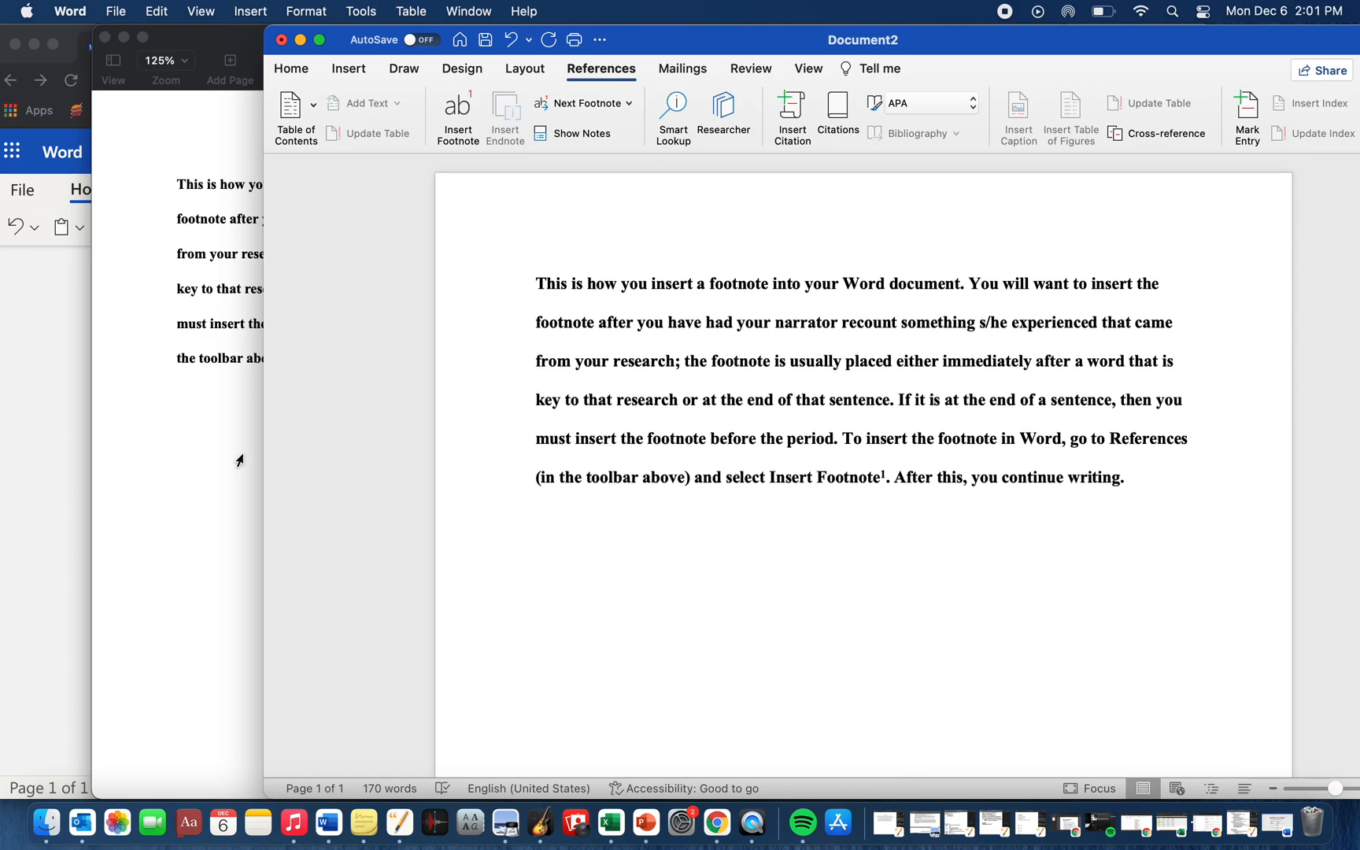
- Switch to the Pages document, move its window into clear view and locate the command for inserting a footnote
{"action": "left_click", "coordinate": [198, 464]}
{"action": "left_click_drag", "start_coordinate": [320, 53], "coordinate": [472, 46]}
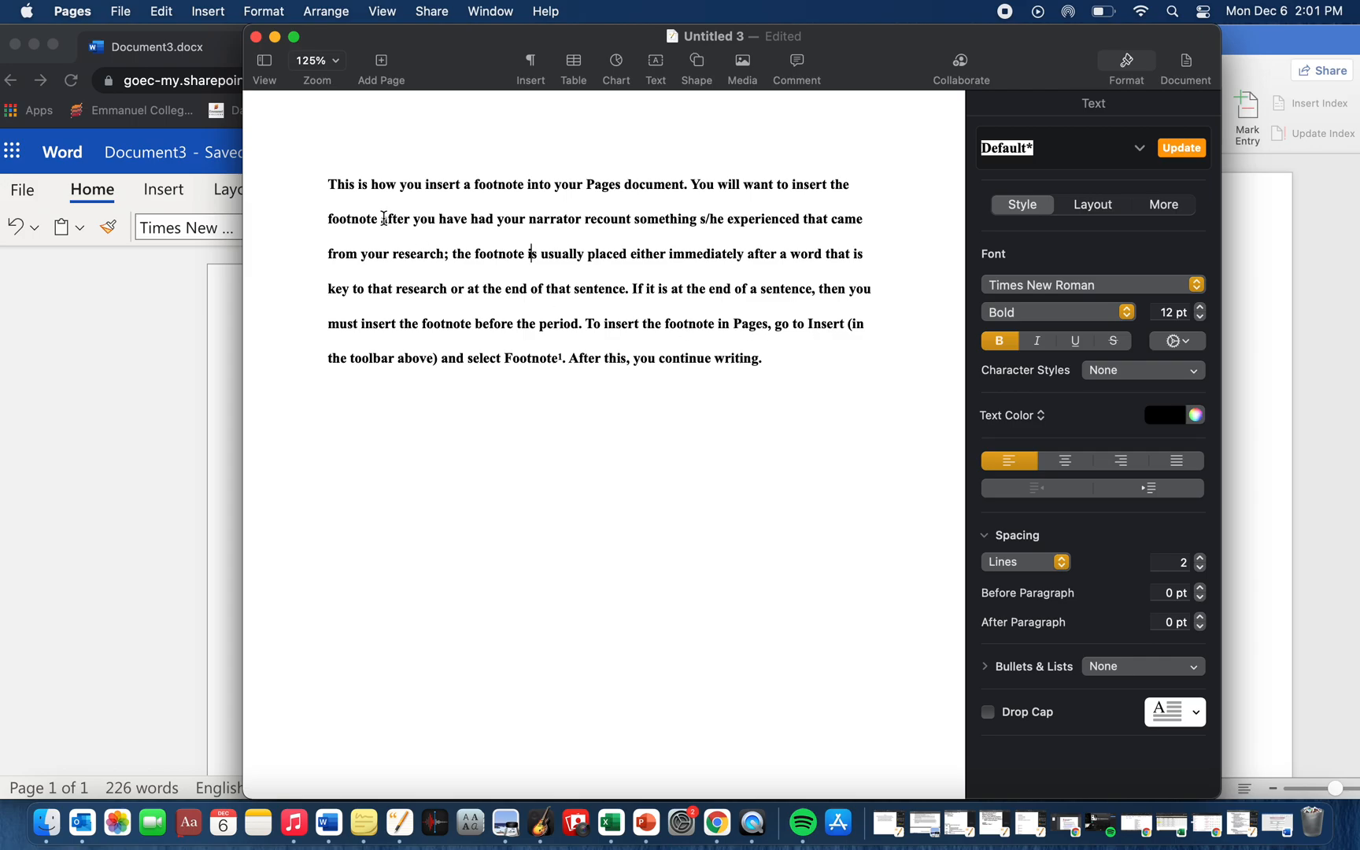
{"action": "left_click", "coordinate": [206, 11]}
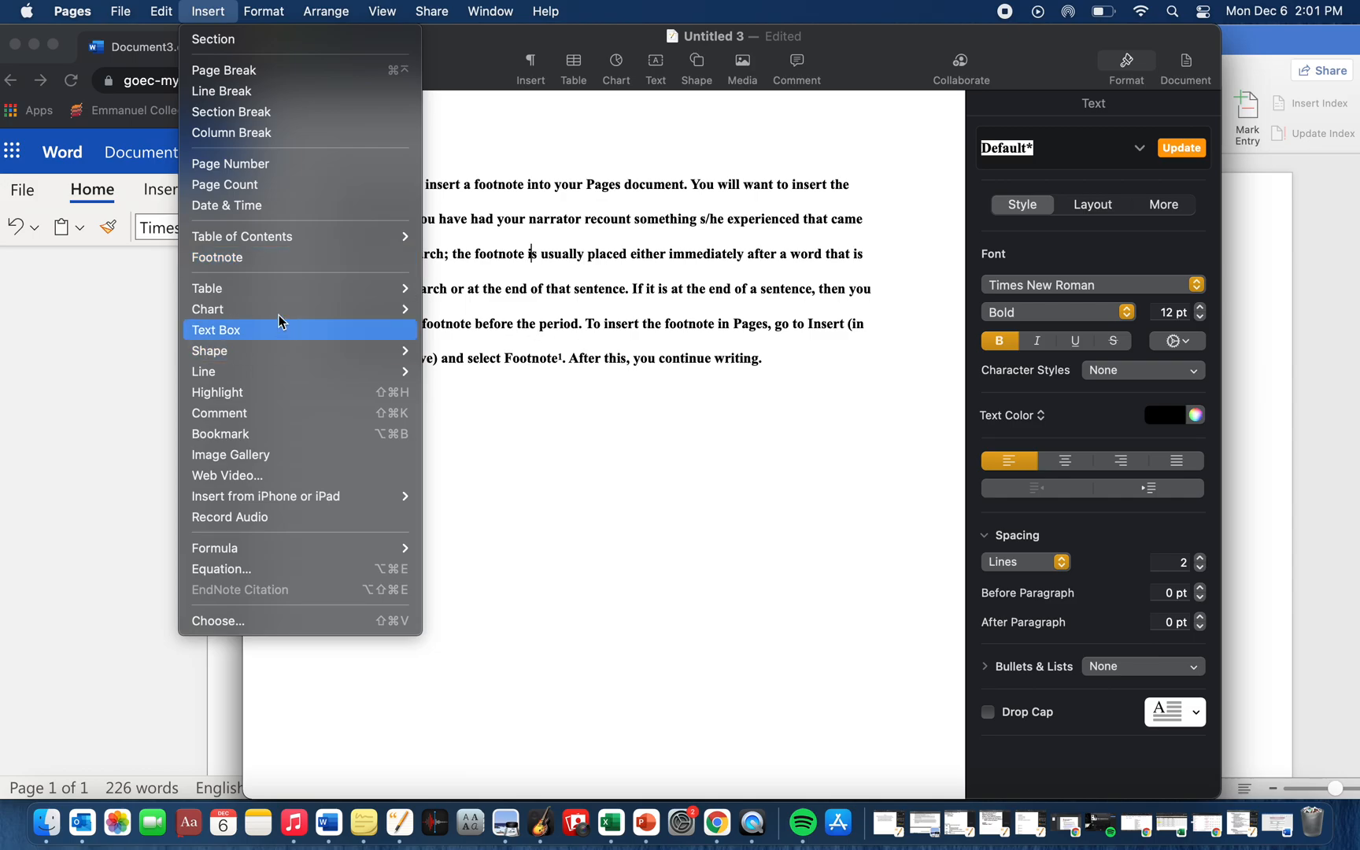
{"action": "left_click", "coordinate": [291, 258]}
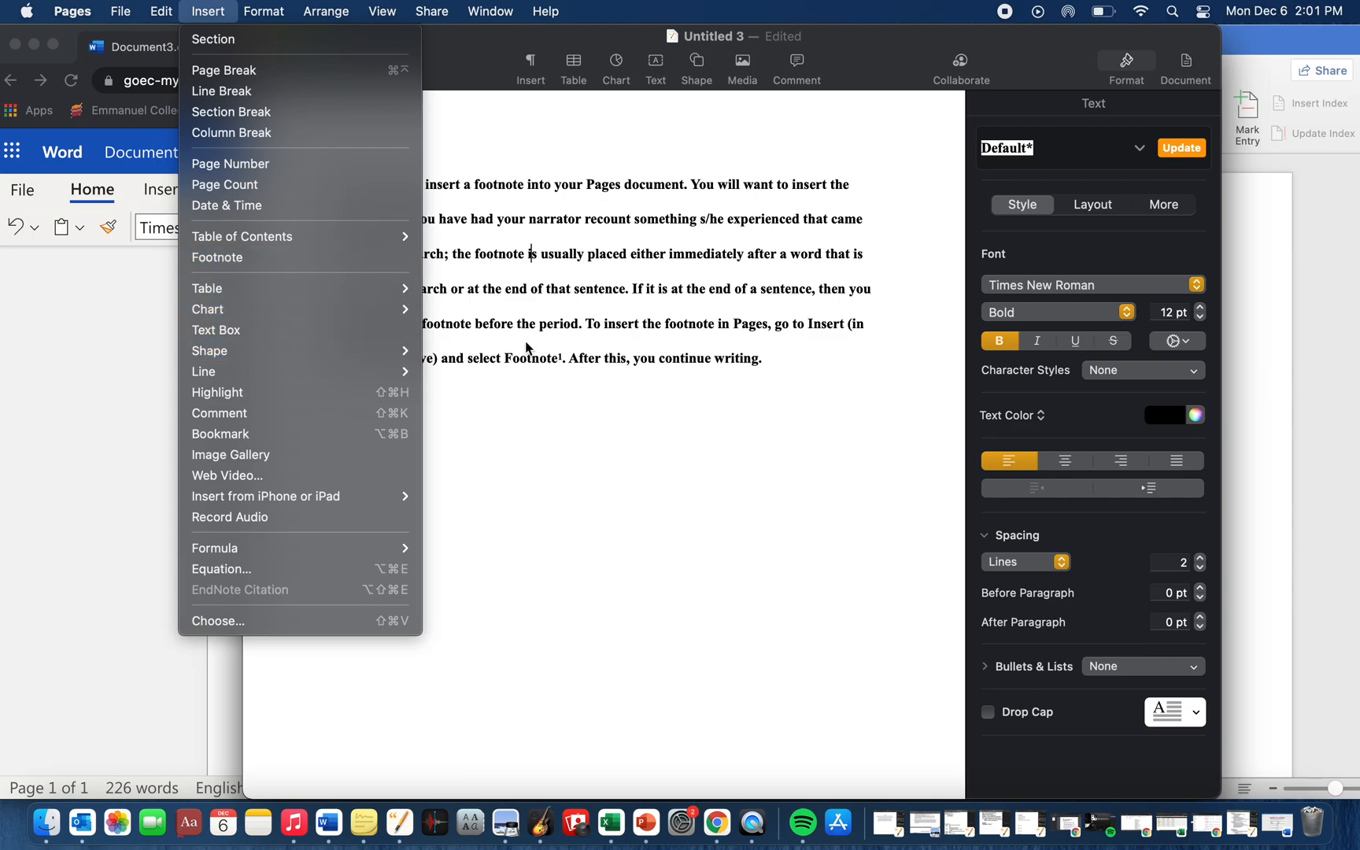
- Highlight the footnote marker after "Footnote" in the Pages paragraph and examine it up close
{"action": "left_click_drag", "start_coordinate": [567, 358], "coordinate": [550, 359]}
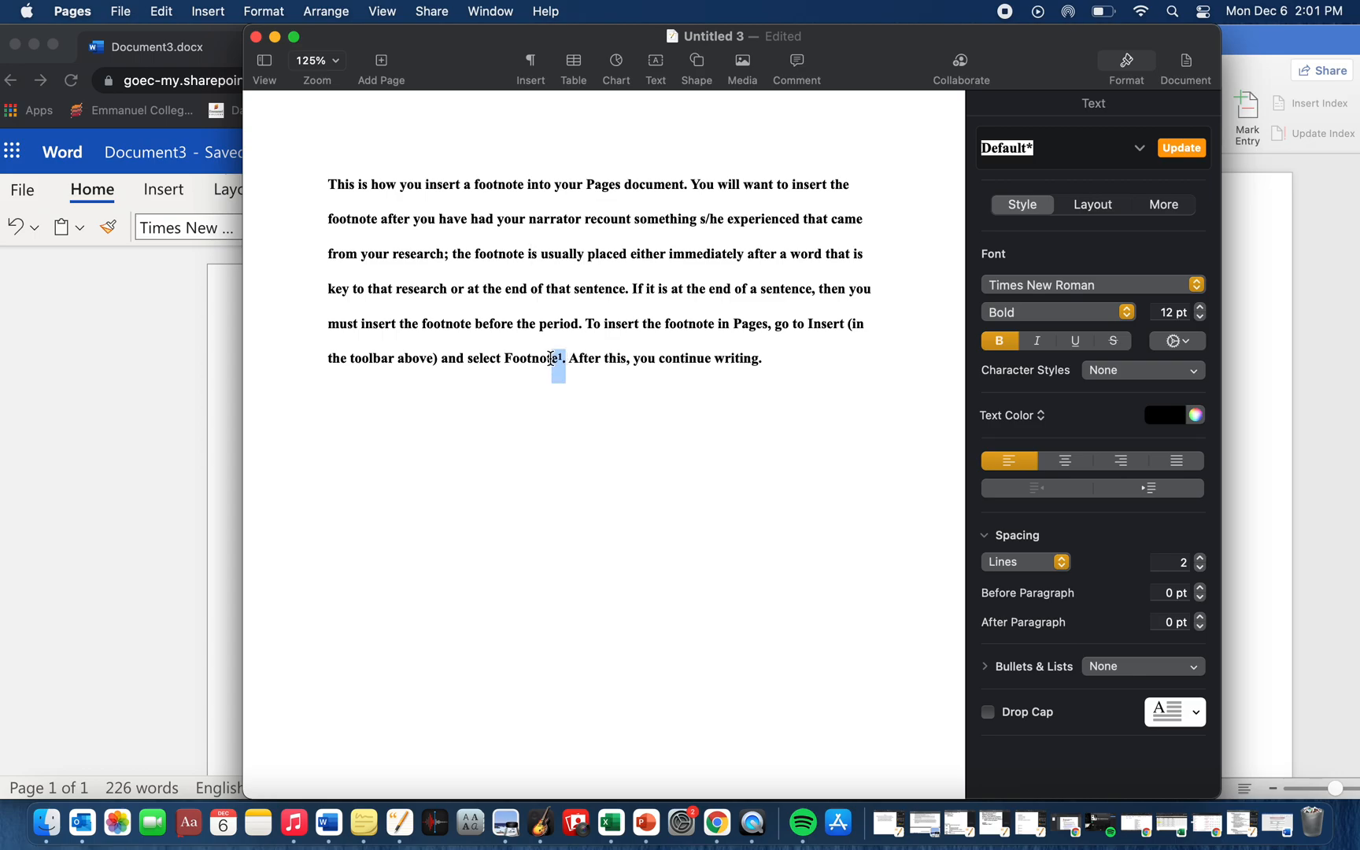
{"action": "scroll", "coordinate": [550, 359], "scroll_direction": "up", "scroll_amount": 5}
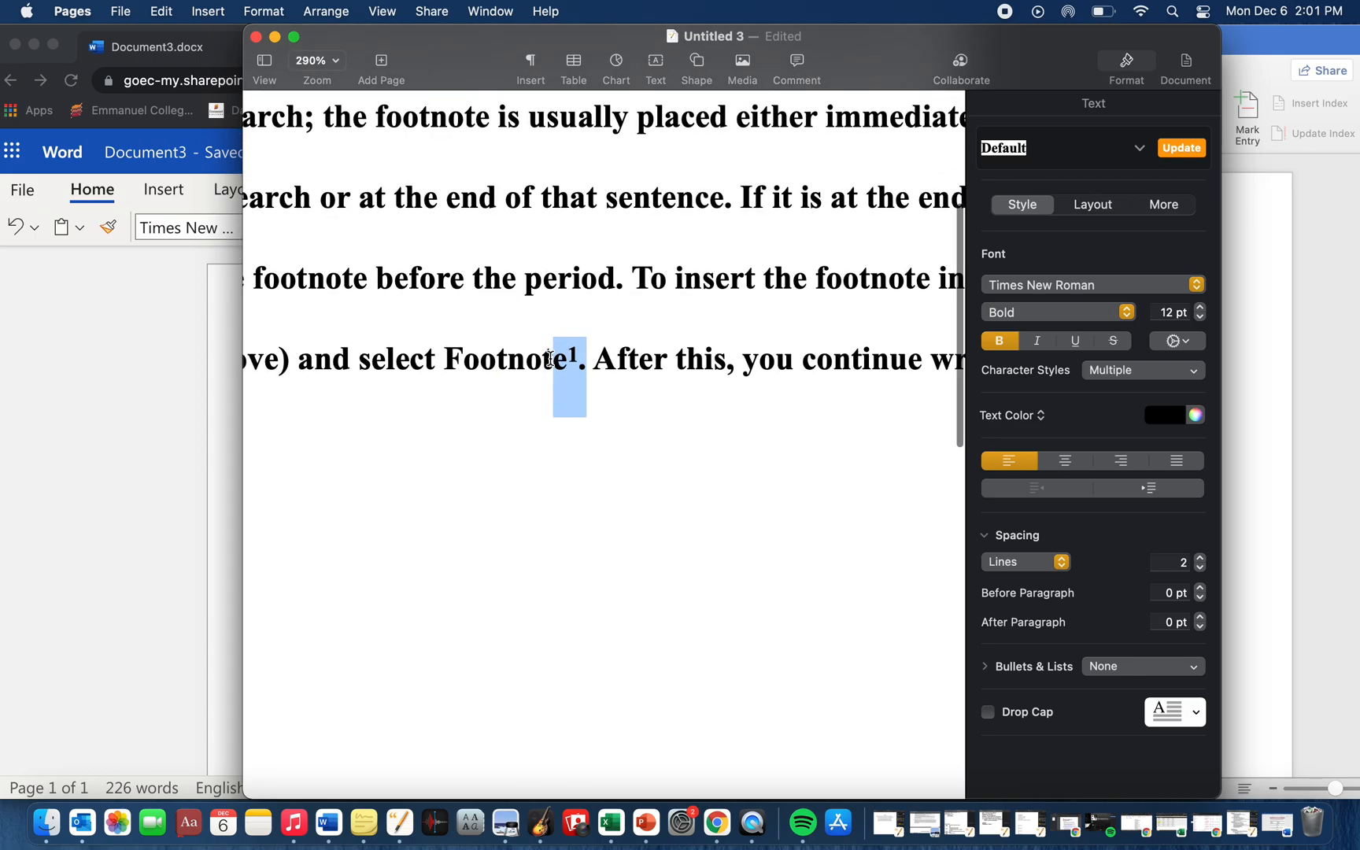
{"action": "scroll", "coordinate": [549, 358], "scroll_direction": "down", "scroll_amount": 3}
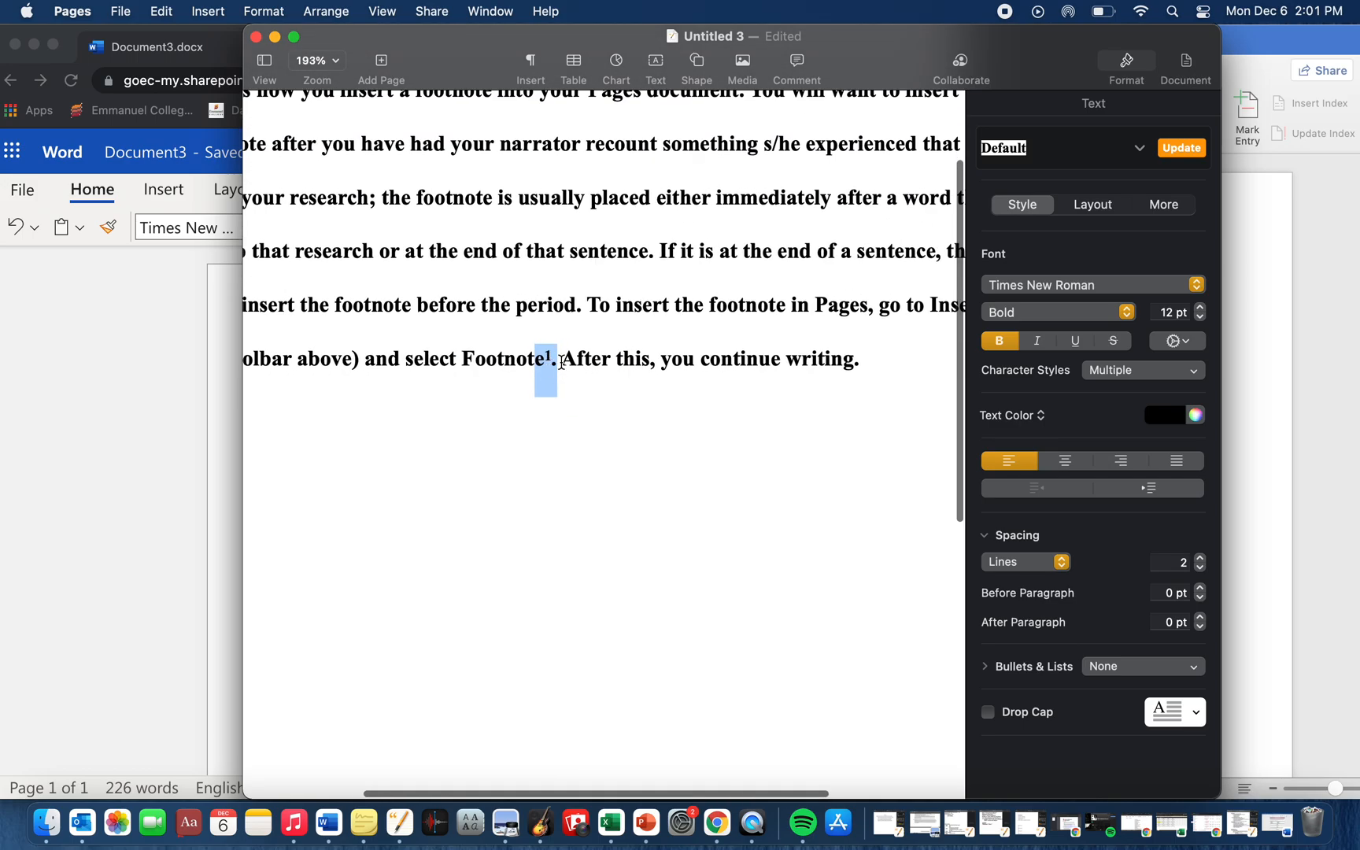
{"action": "left_click", "coordinate": [561, 363]}
{"action": "scroll", "coordinate": [561, 363], "scroll_direction": "down", "scroll_amount": 3}
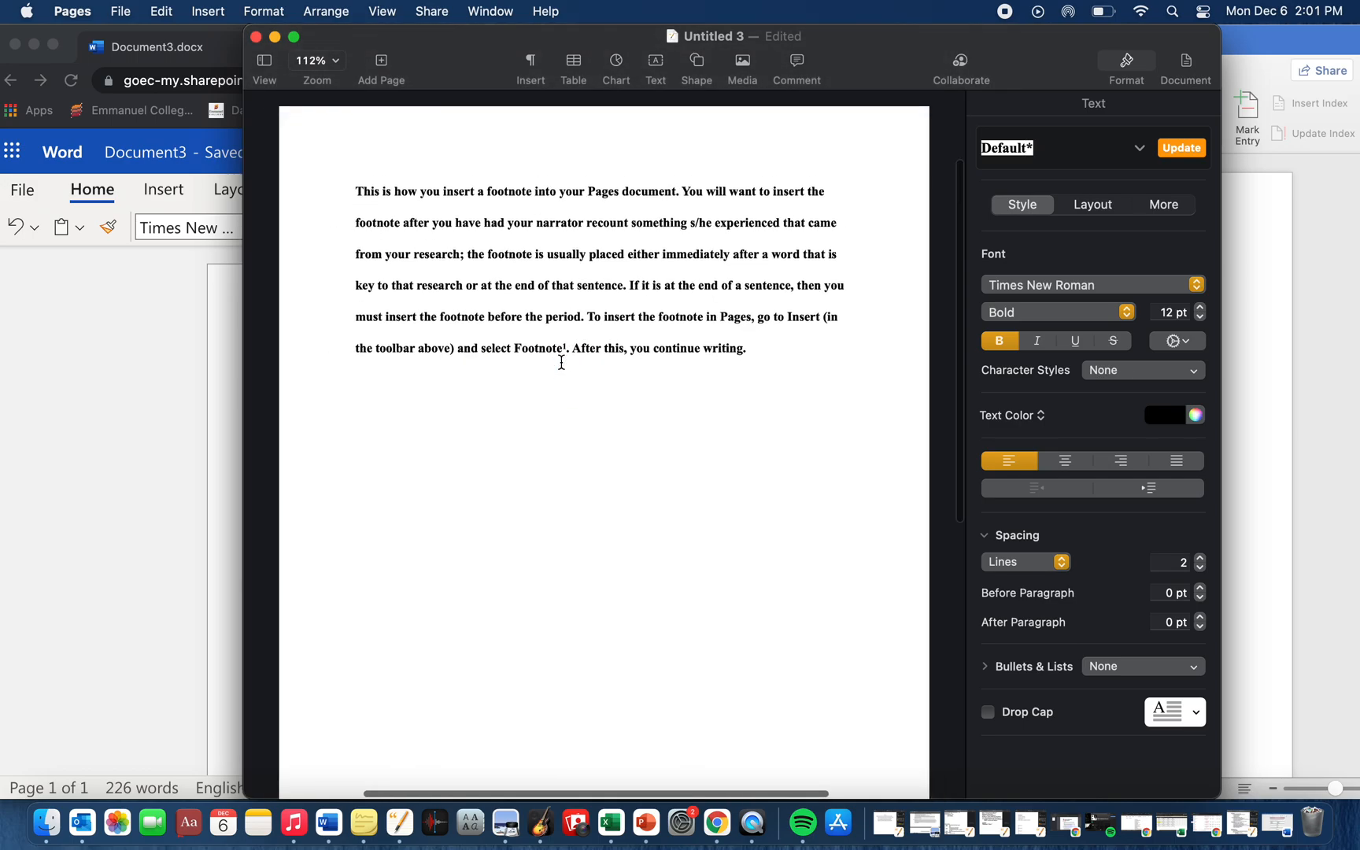
- Read the Pages footnote at the foot of the page through to its source reference, then return to the paragraph
{"action": "scroll", "coordinate": [560, 370], "scroll_direction": "down", "scroll_amount": 5}
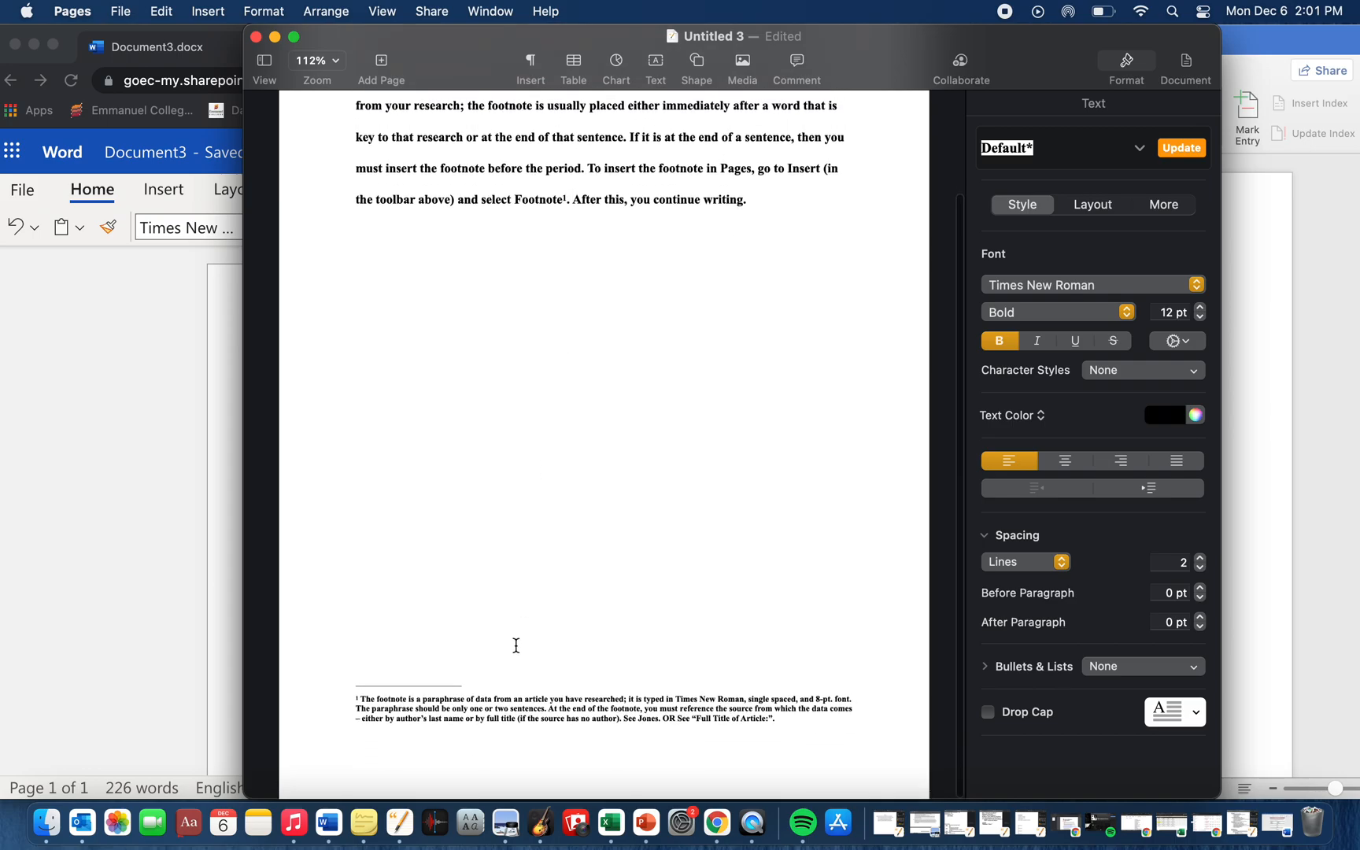
{"action": "scroll", "coordinate": [517, 639], "scroll_direction": "up", "scroll_amount": 5}
{"action": "scroll", "coordinate": [518, 640], "scroll_direction": "left", "scroll_amount": 5}
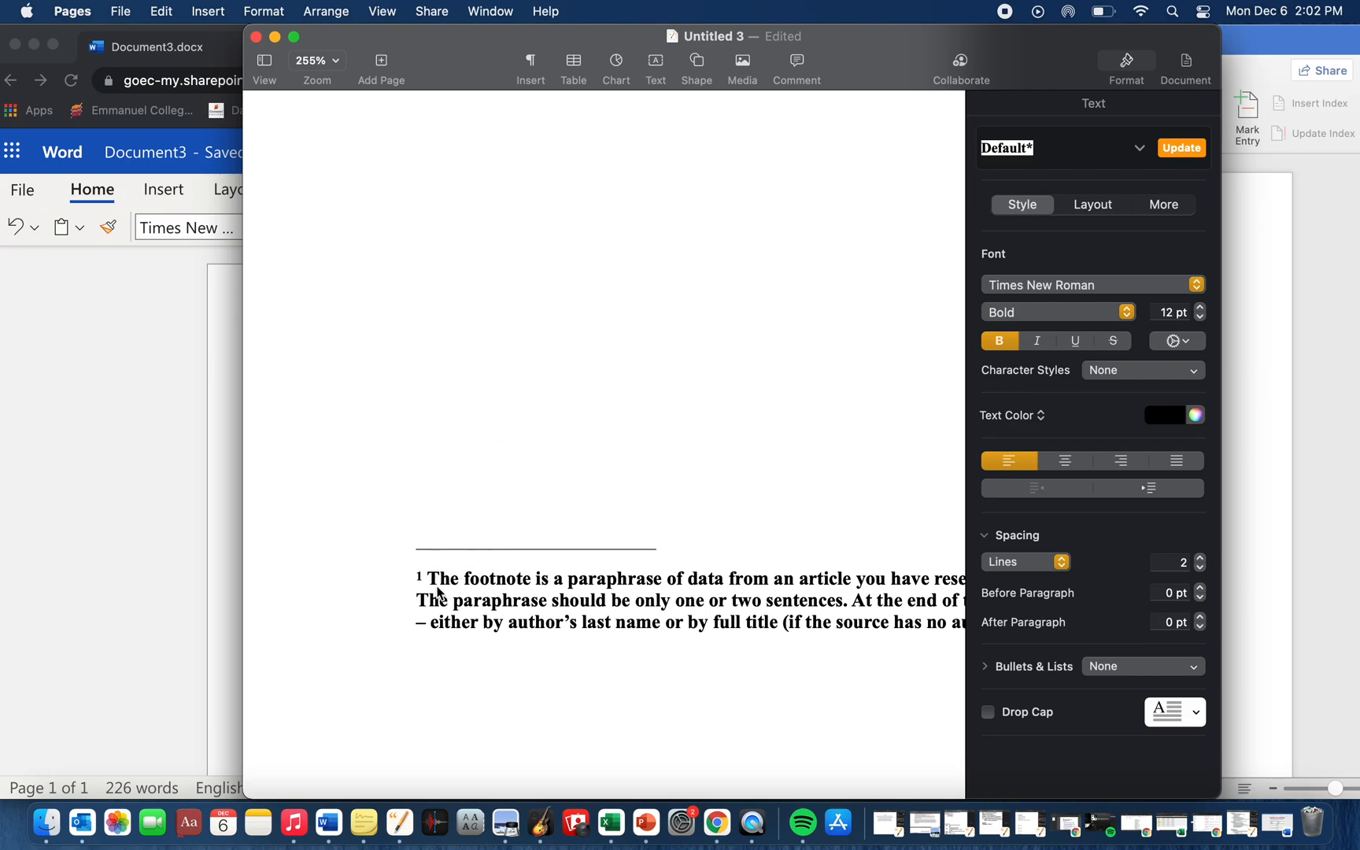
{"action": "scroll", "coordinate": [661, 603], "scroll_direction": "right", "scroll_amount": 5}
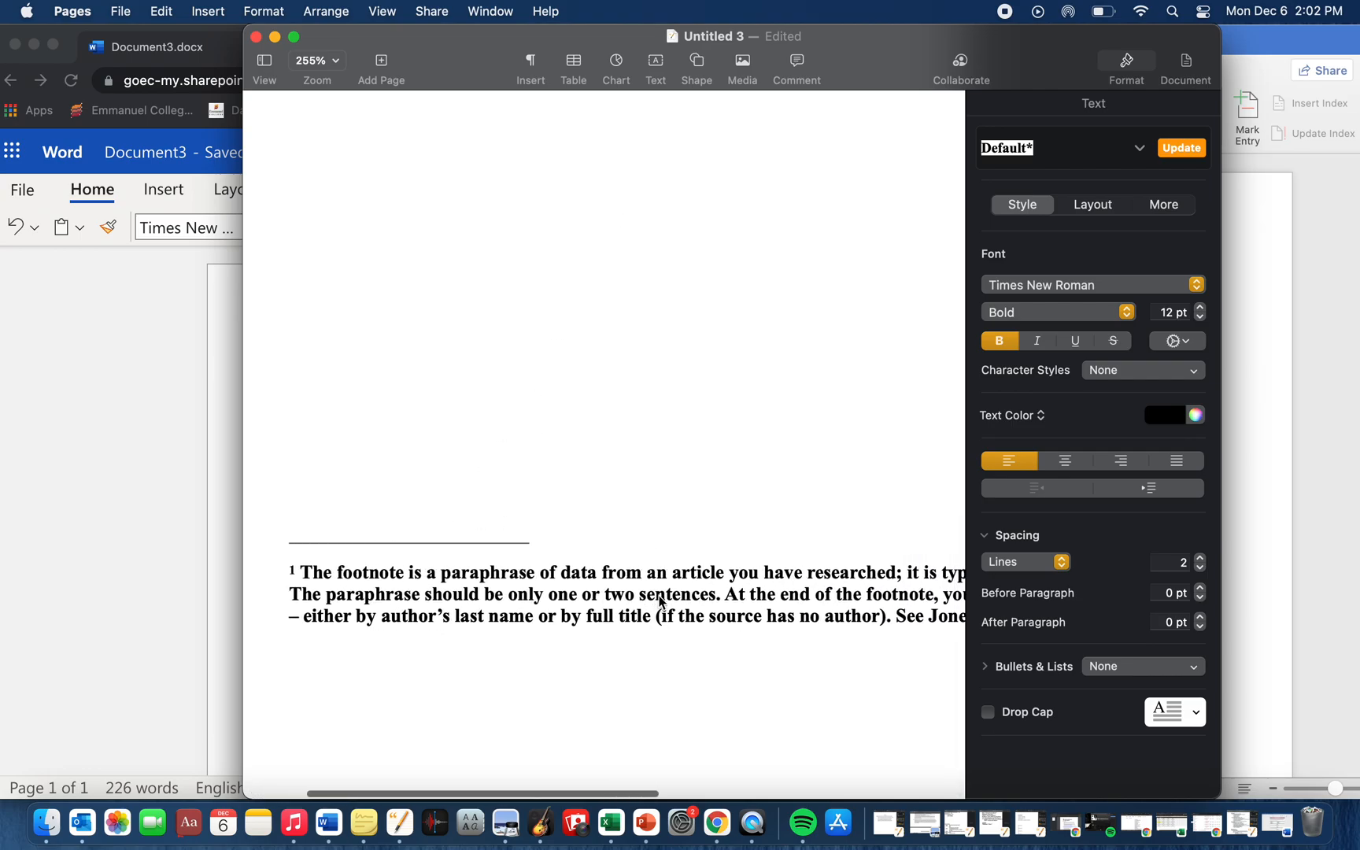
{"action": "scroll", "coordinate": [661, 603], "scroll_direction": "right", "scroll_amount": 3}
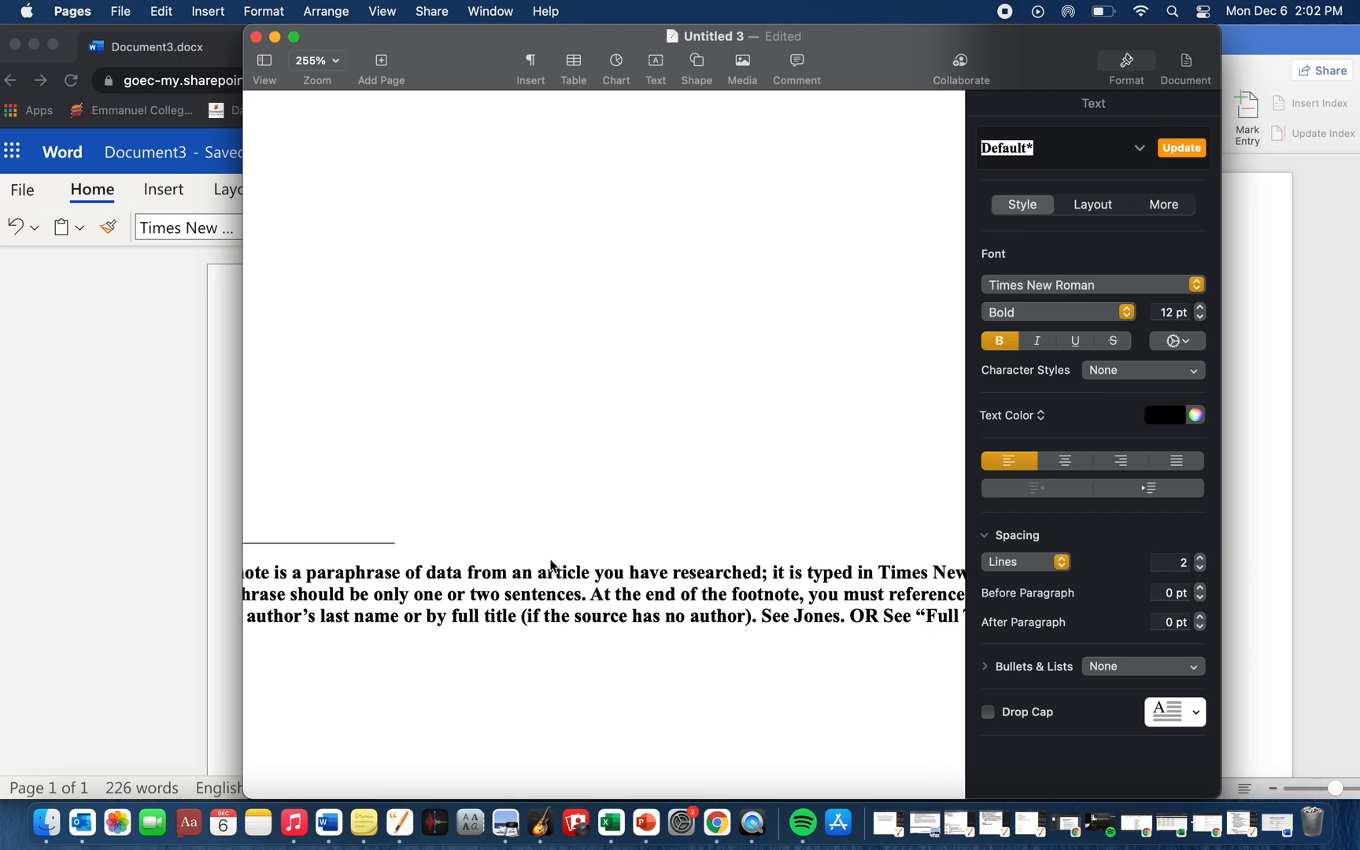
{"action": "scroll", "coordinate": [621, 604], "scroll_direction": "right", "scroll_amount": 4}
{"action": "scroll", "coordinate": [621, 606], "scroll_direction": "right", "scroll_amount": 2}
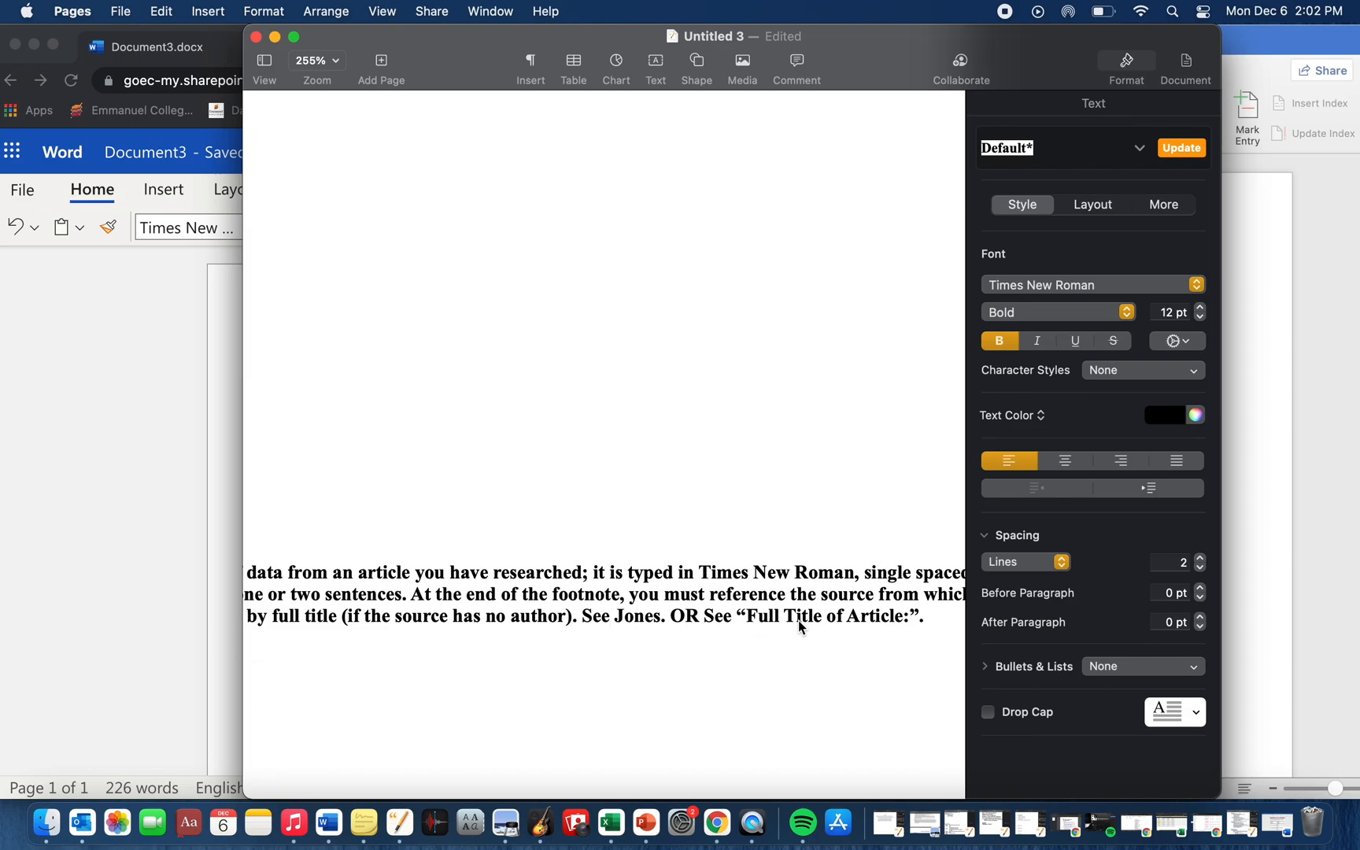
{"action": "scroll", "coordinate": [800, 627], "scroll_direction": "left", "scroll_amount": 3}
{"action": "scroll", "coordinate": [797, 630], "scroll_direction": "right", "scroll_amount": 3}
{"action": "scroll", "coordinate": [797, 627], "scroll_direction": "left", "scroll_amount": 8}
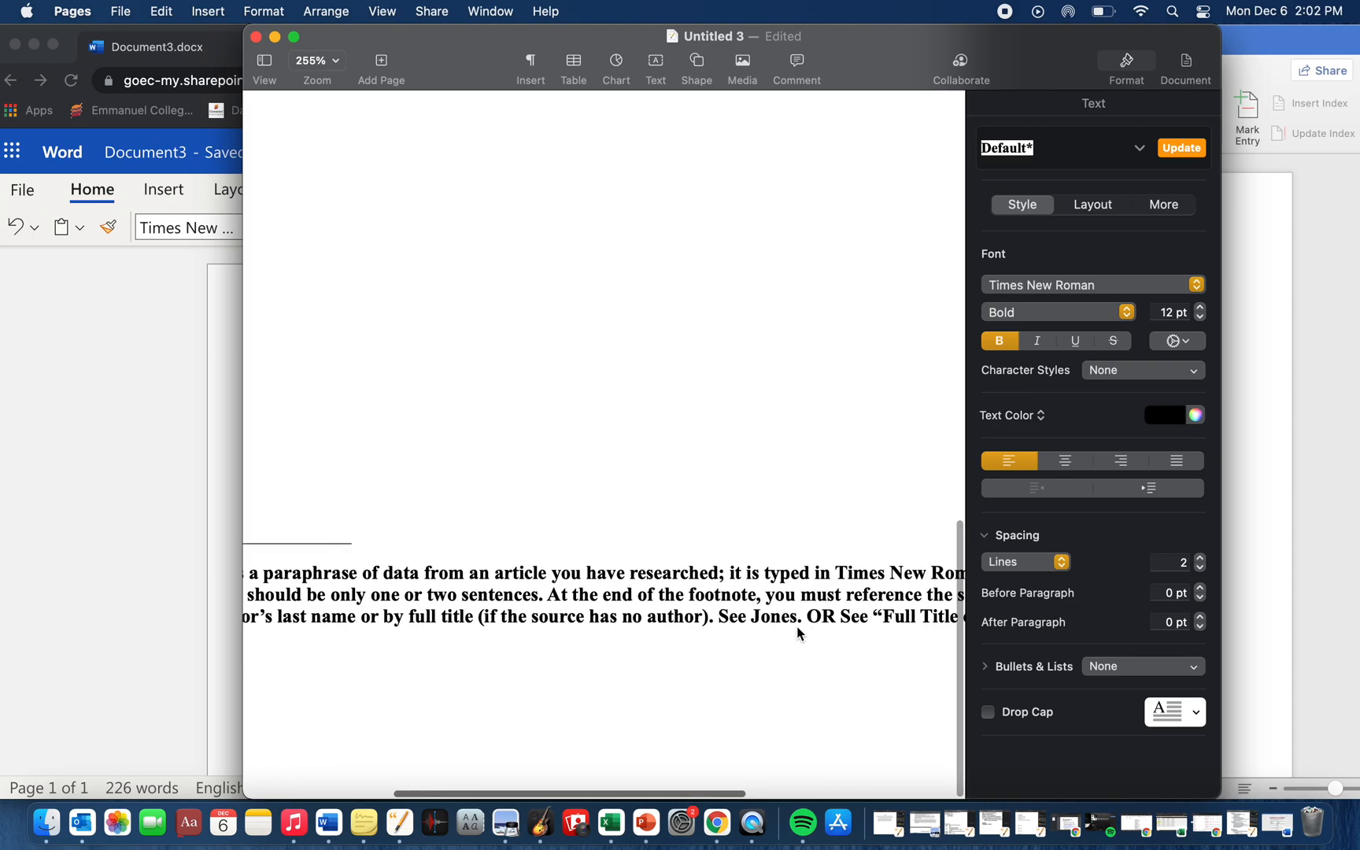
{"action": "scroll", "coordinate": [798, 630], "scroll_direction": "down", "scroll_amount": 3}
{"action": "scroll", "coordinate": [798, 645], "scroll_direction": "up", "scroll_amount": 3}
{"action": "scroll", "coordinate": [799, 644], "scroll_direction": "up", "scroll_amount": 10}
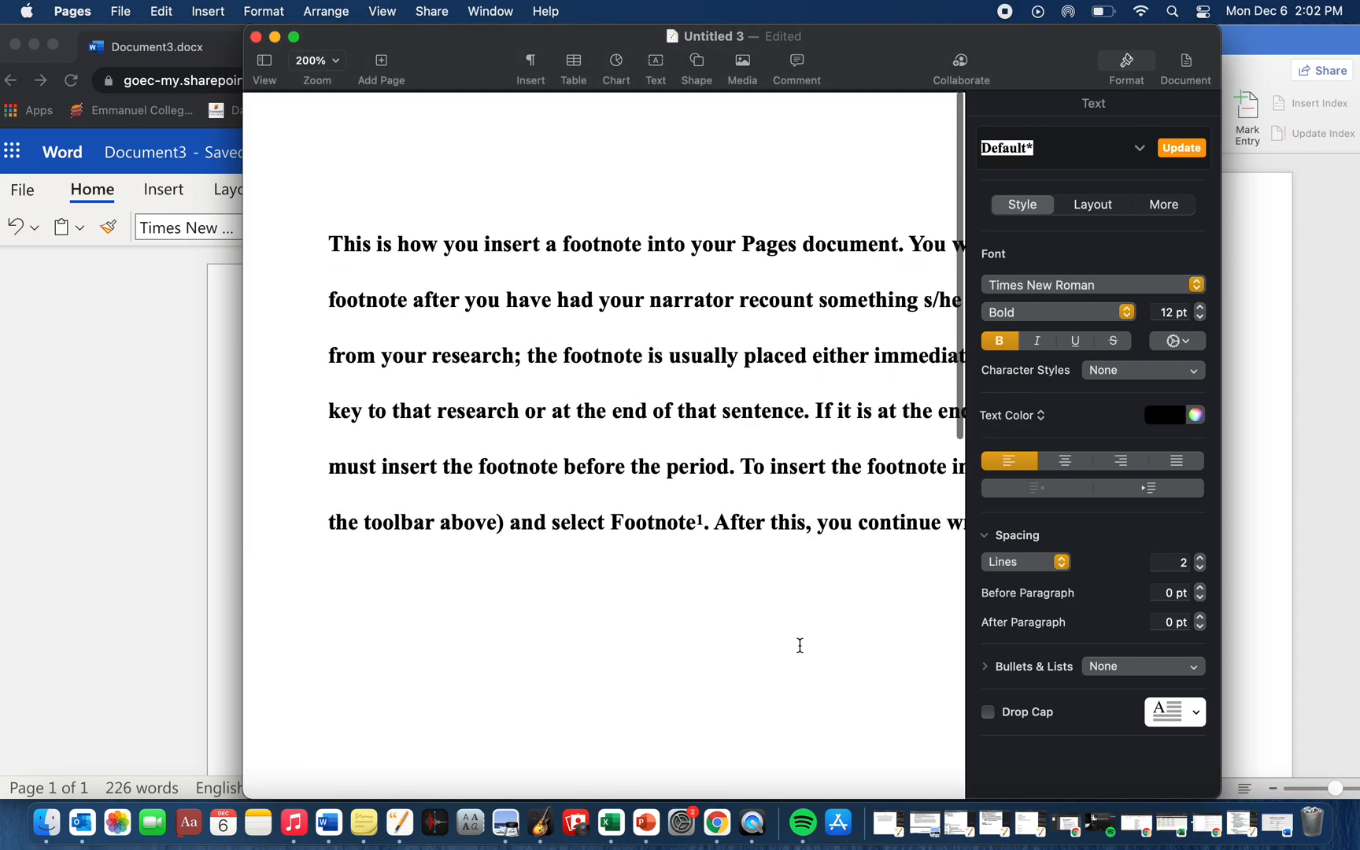
{"action": "scroll", "coordinate": [799, 644], "scroll_direction": "down", "scroll_amount": 2}
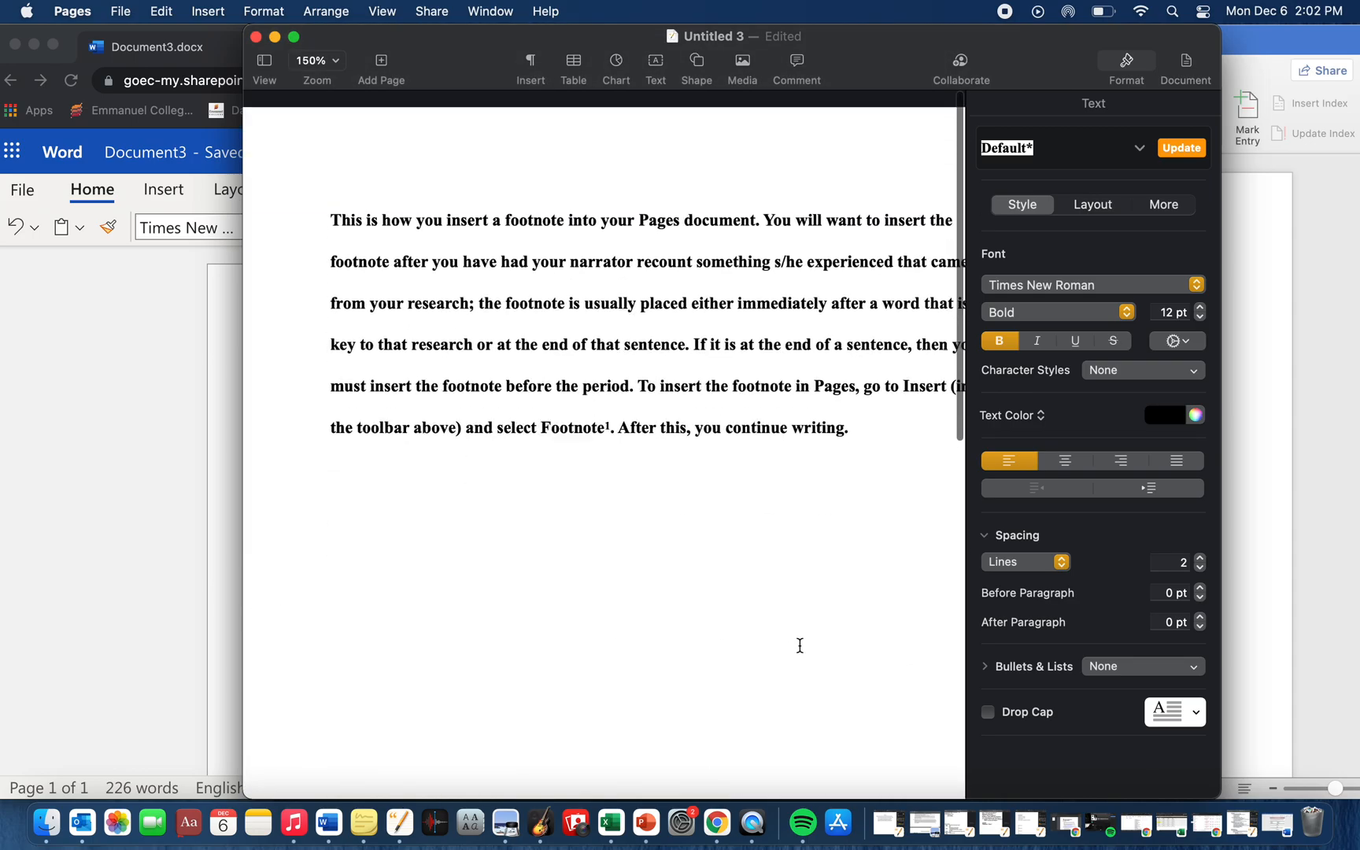
- Switch to Document3.docx in Word Online, reposition the browser window and show the References commands
{"action": "left_click", "coordinate": [173, 528]}
{"action": "left_click_drag", "start_coordinate": [527, 43], "coordinate": [555, 43]}
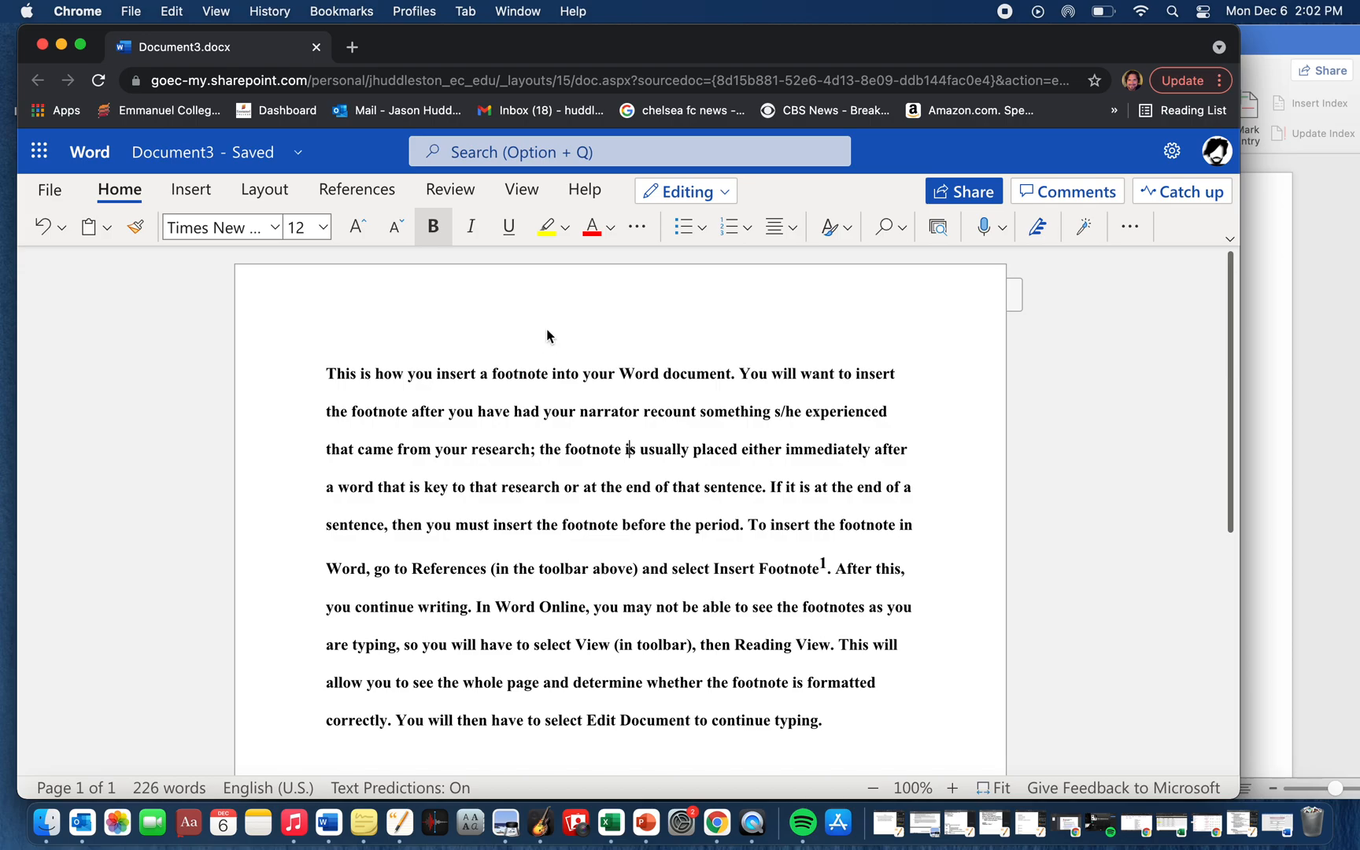
{"action": "scroll", "coordinate": [539, 590], "scroll_direction": "down", "scroll_amount": 2}
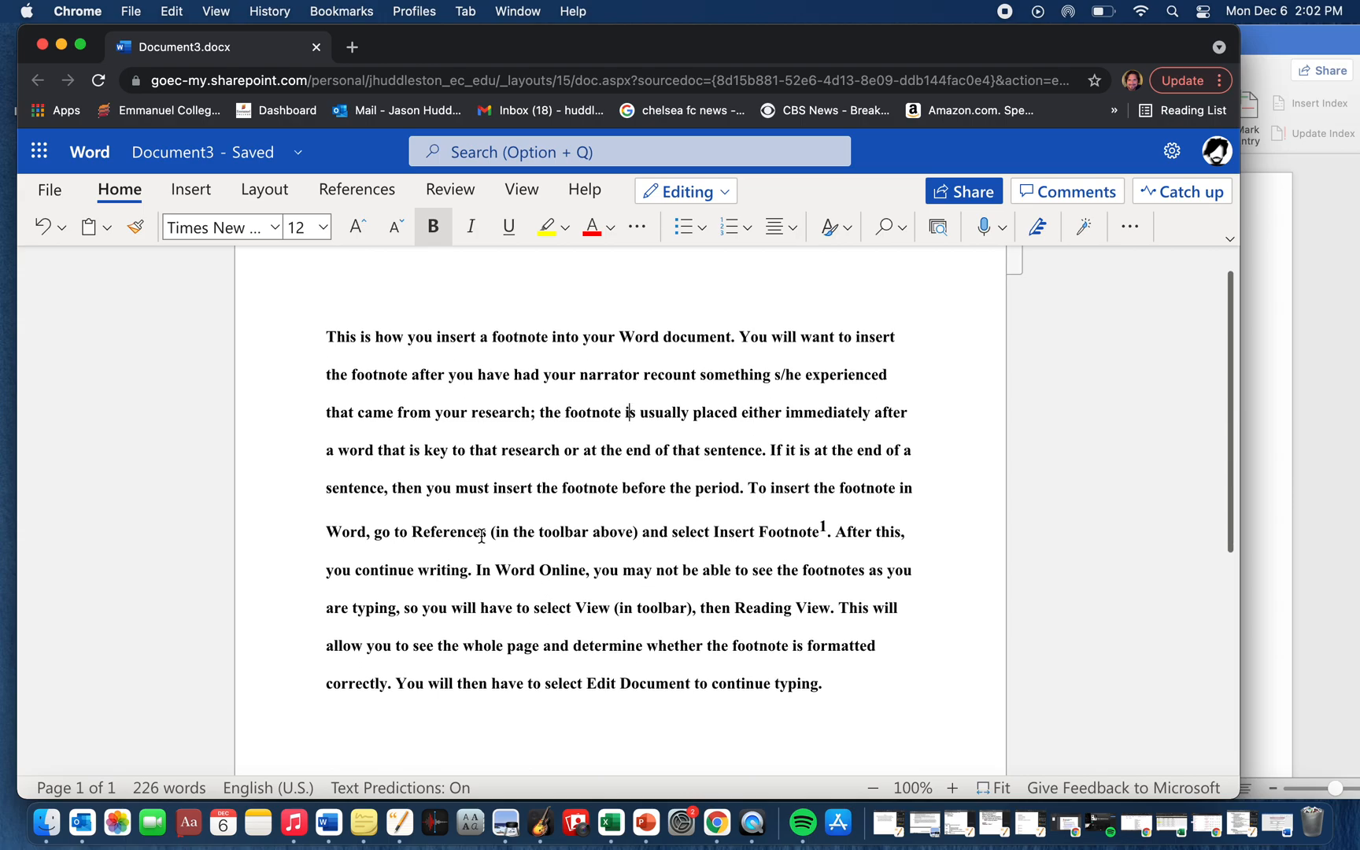
{"action": "left_click", "coordinate": [347, 190]}
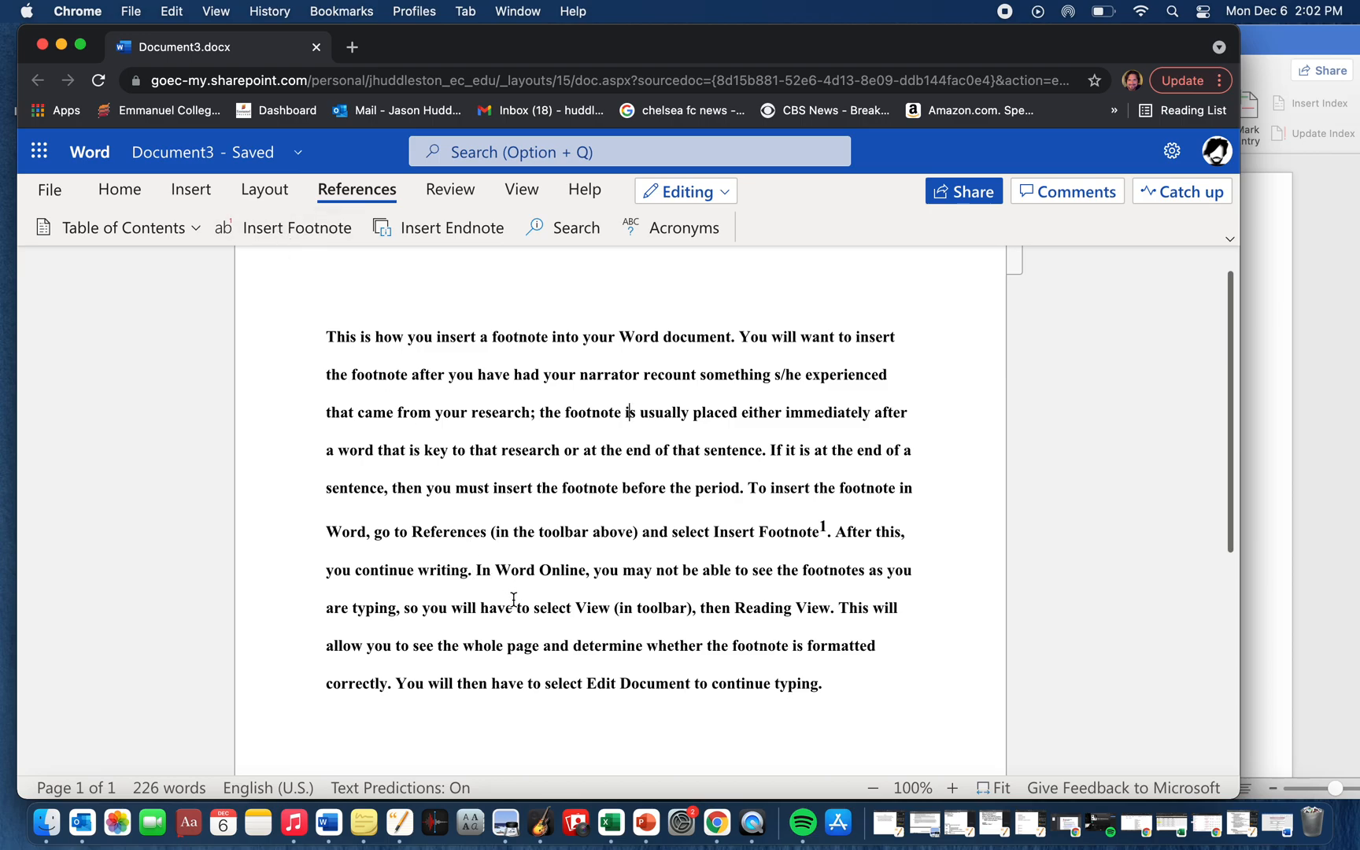
- Select the footnote marker after "Insert Footnote" and check the foot of the Word Online page for its footnote text
{"action": "double_click", "coordinate": [820, 527]}
{"action": "scroll", "coordinate": [818, 543], "scroll_direction": "down", "scroll_amount": 5}
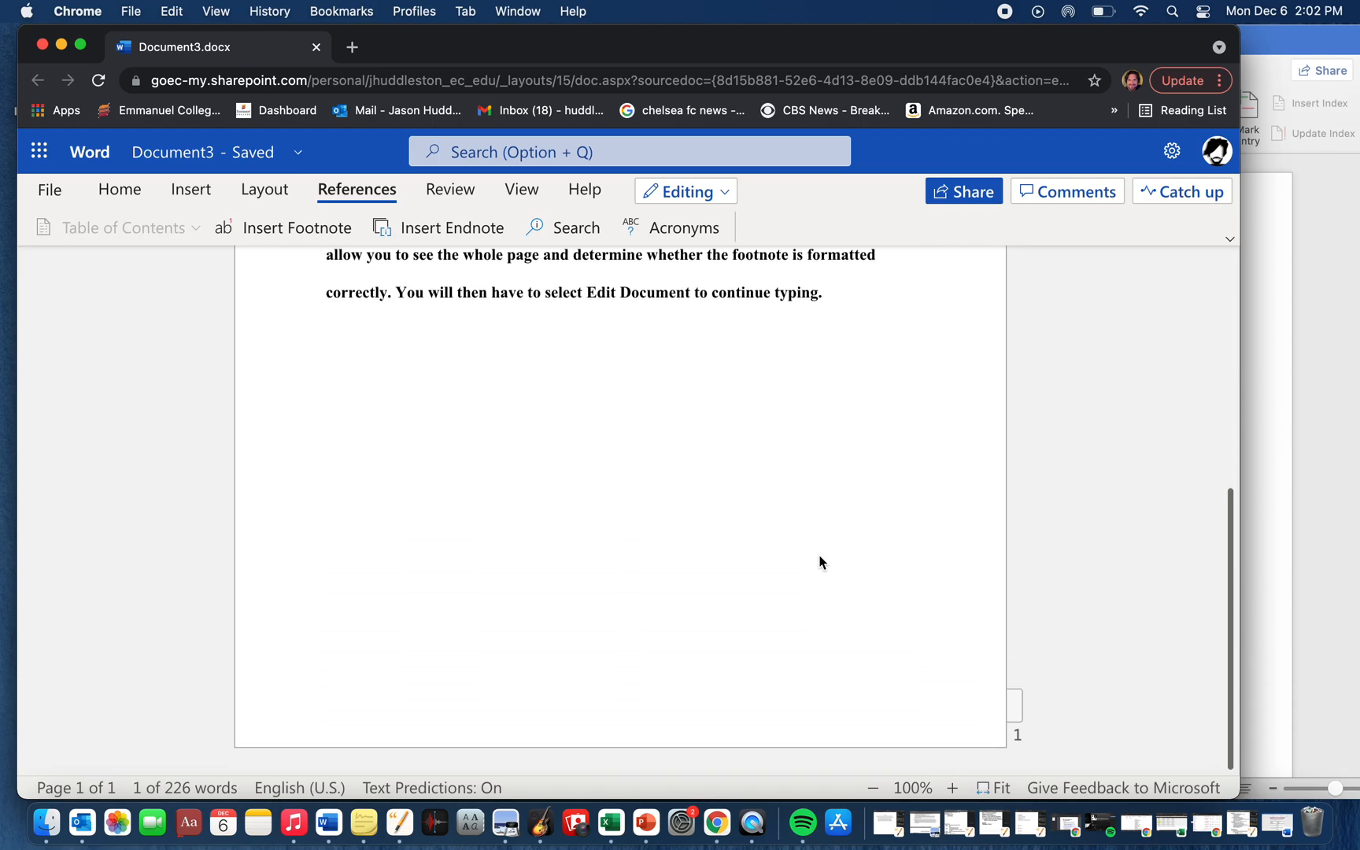
{"action": "scroll", "coordinate": [818, 561], "scroll_direction": "up", "scroll_amount": 2}
{"action": "scroll", "coordinate": [764, 599], "scroll_direction": "down", "scroll_amount": 2}
{"action": "scroll", "coordinate": [703, 652], "scroll_direction": "up", "scroll_amount": 6}
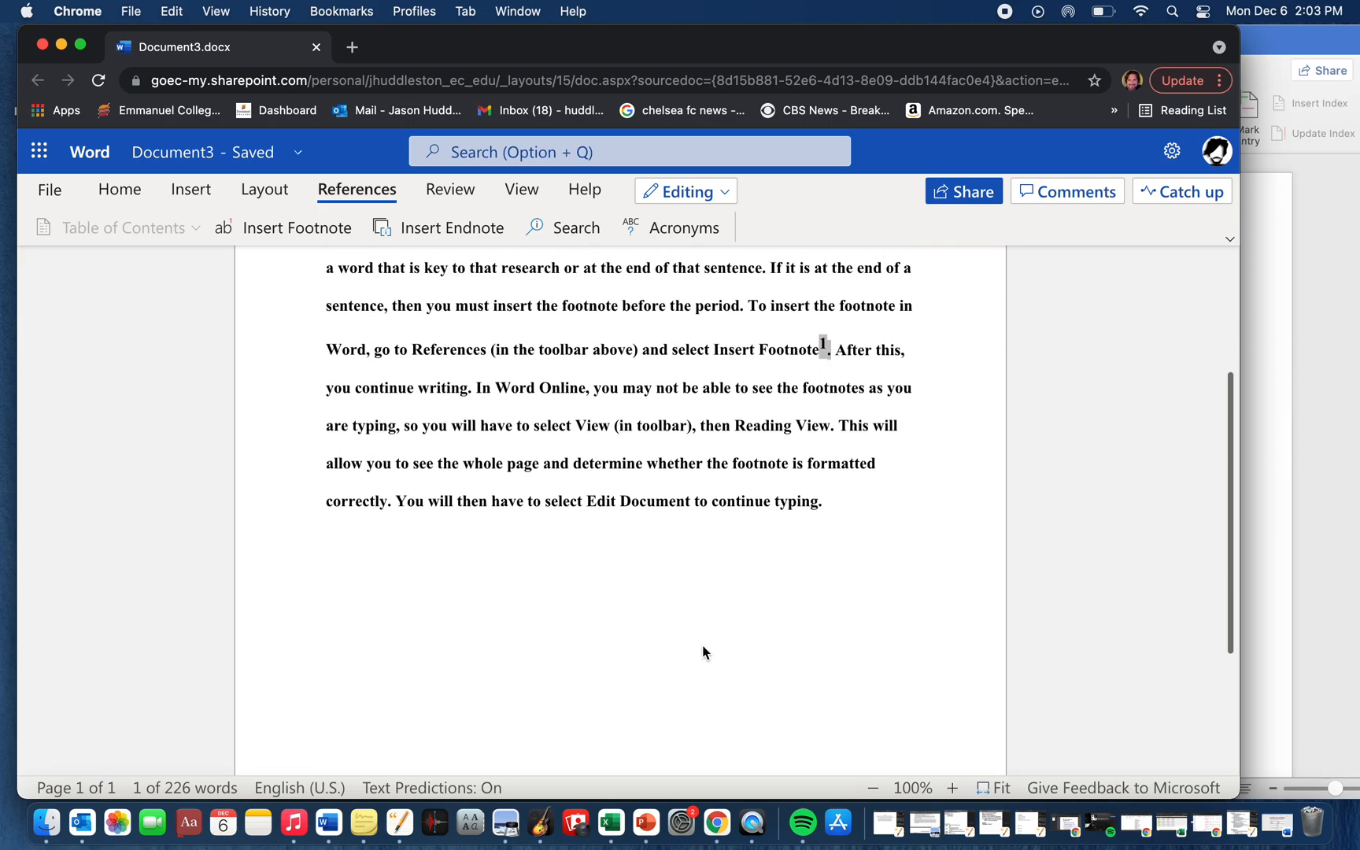
{"action": "left_click", "coordinate": [783, 505]}
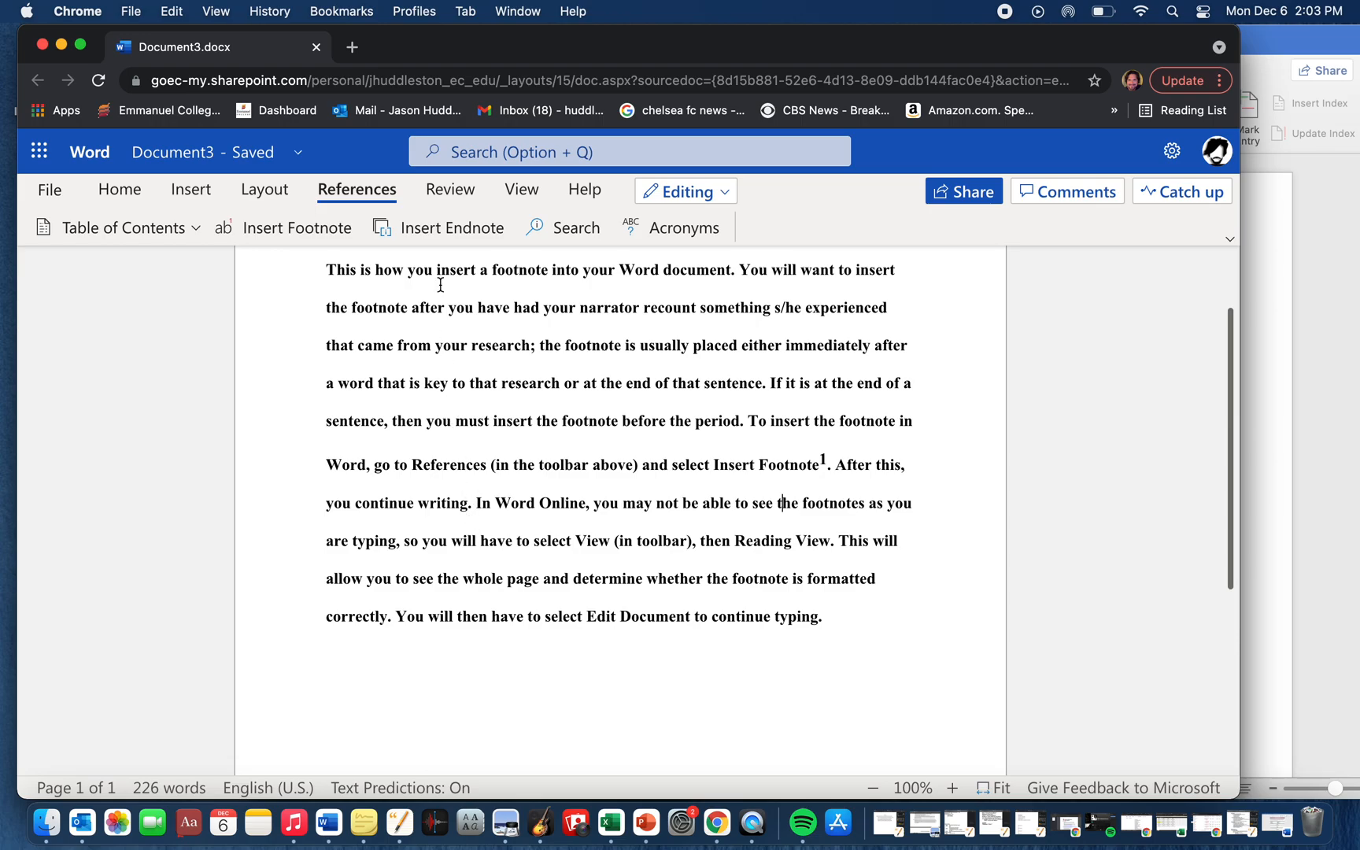
- Show Document3 in Reading View and check the footnote text at the foot of the page against the paragraph
{"action": "left_click", "coordinate": [521, 192]}
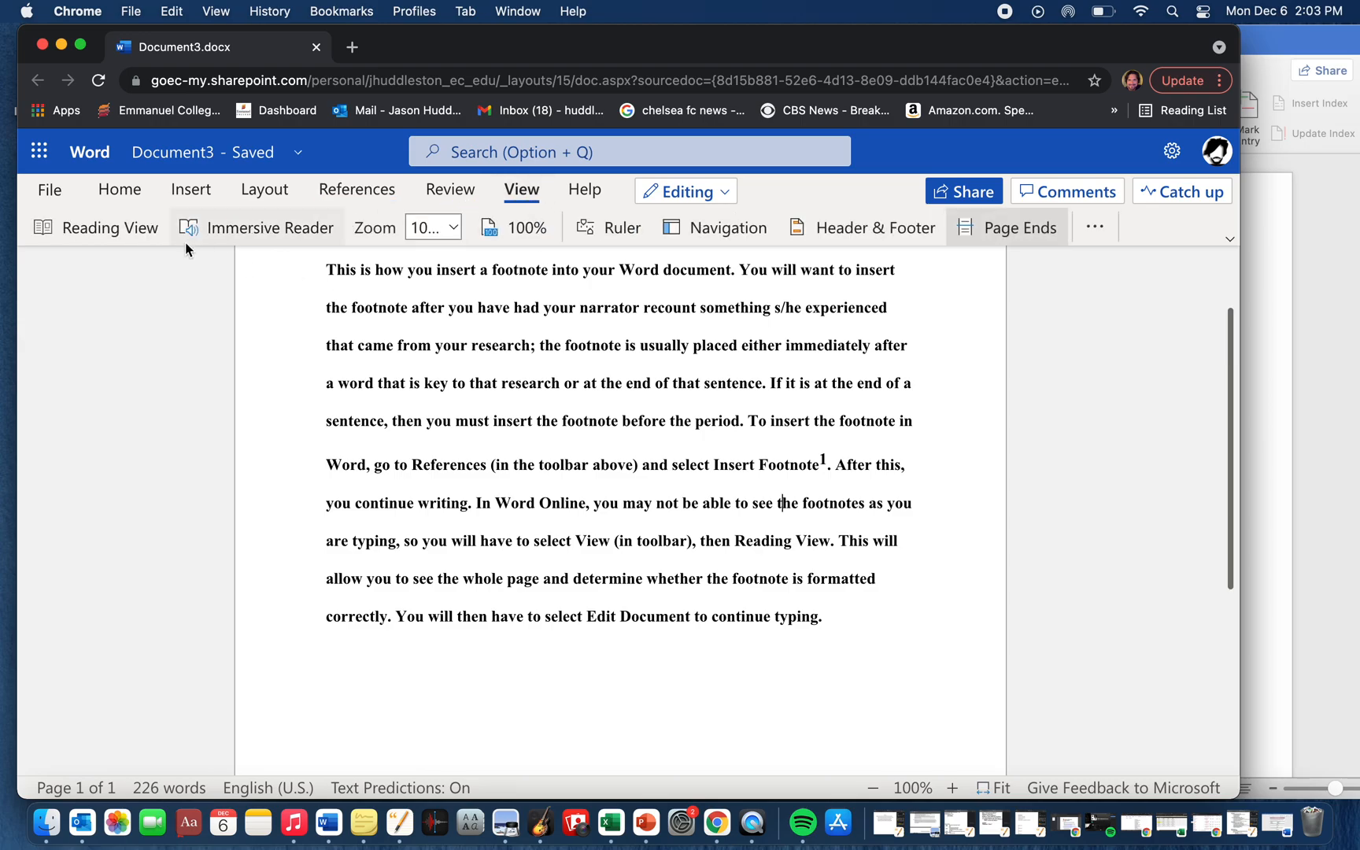
{"action": "left_click", "coordinate": [128, 228]}
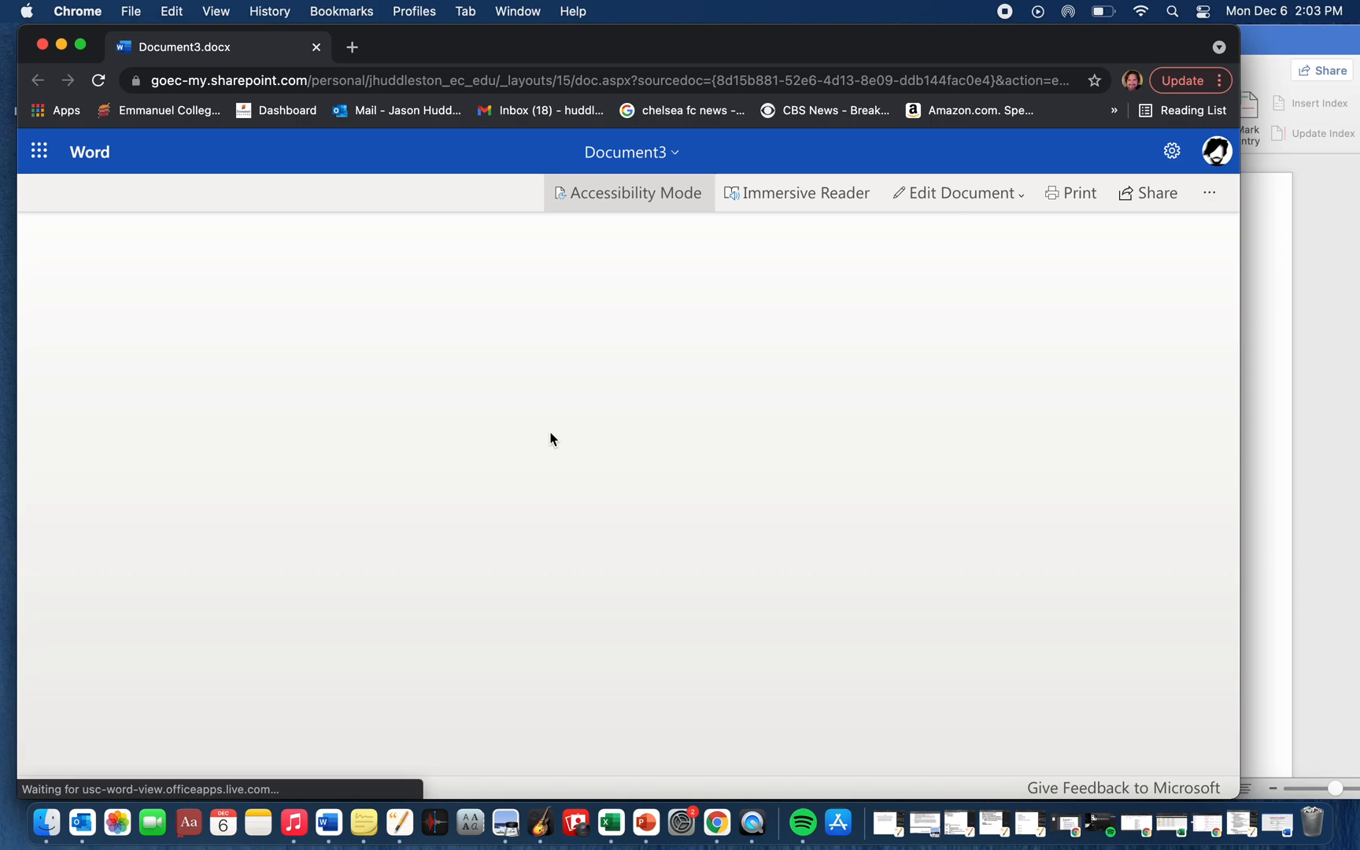
{"action": "scroll", "coordinate": [550, 439], "scroll_direction": "down", "scroll_amount": 10}
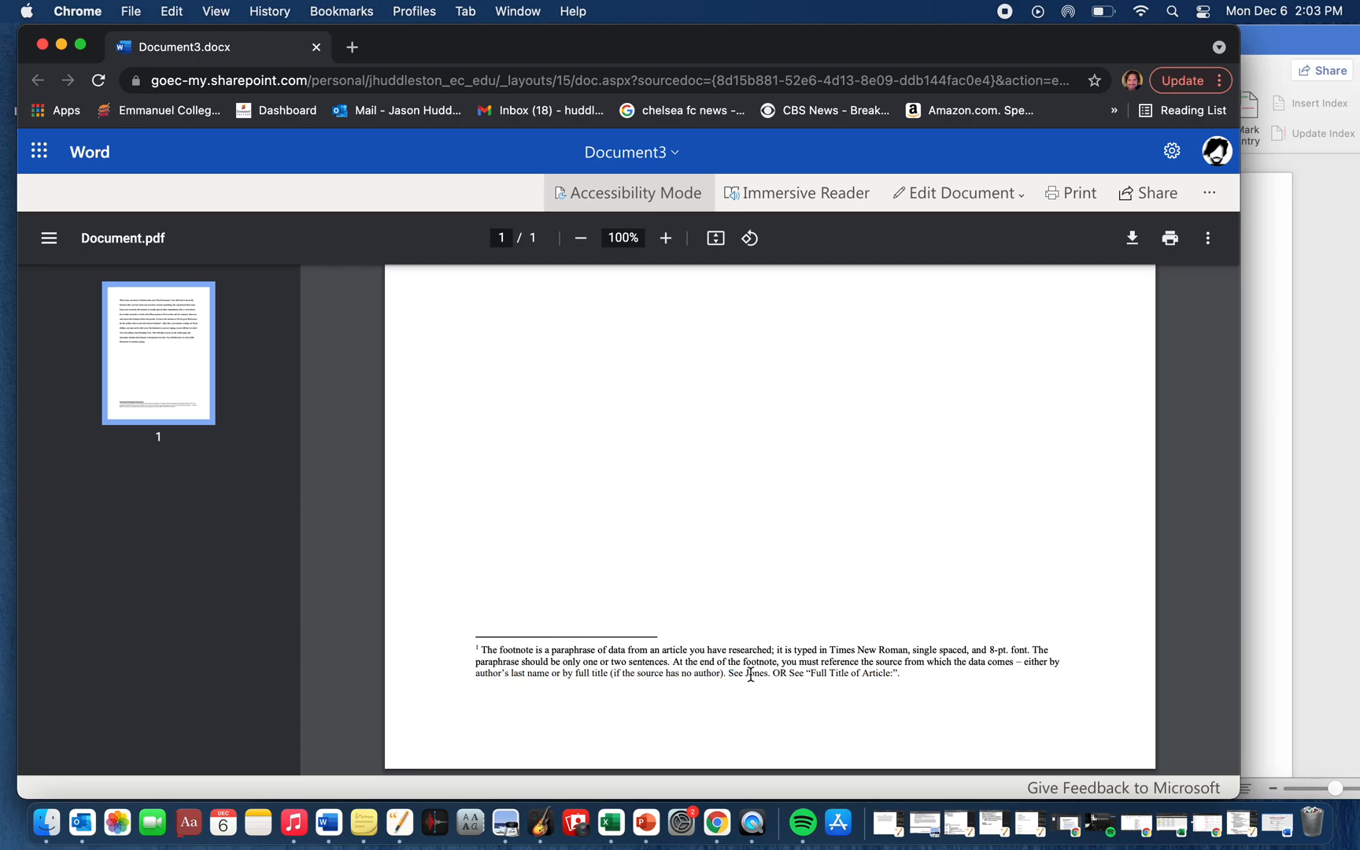
{"action": "scroll", "coordinate": [752, 671], "scroll_direction": "up", "scroll_amount": 10}
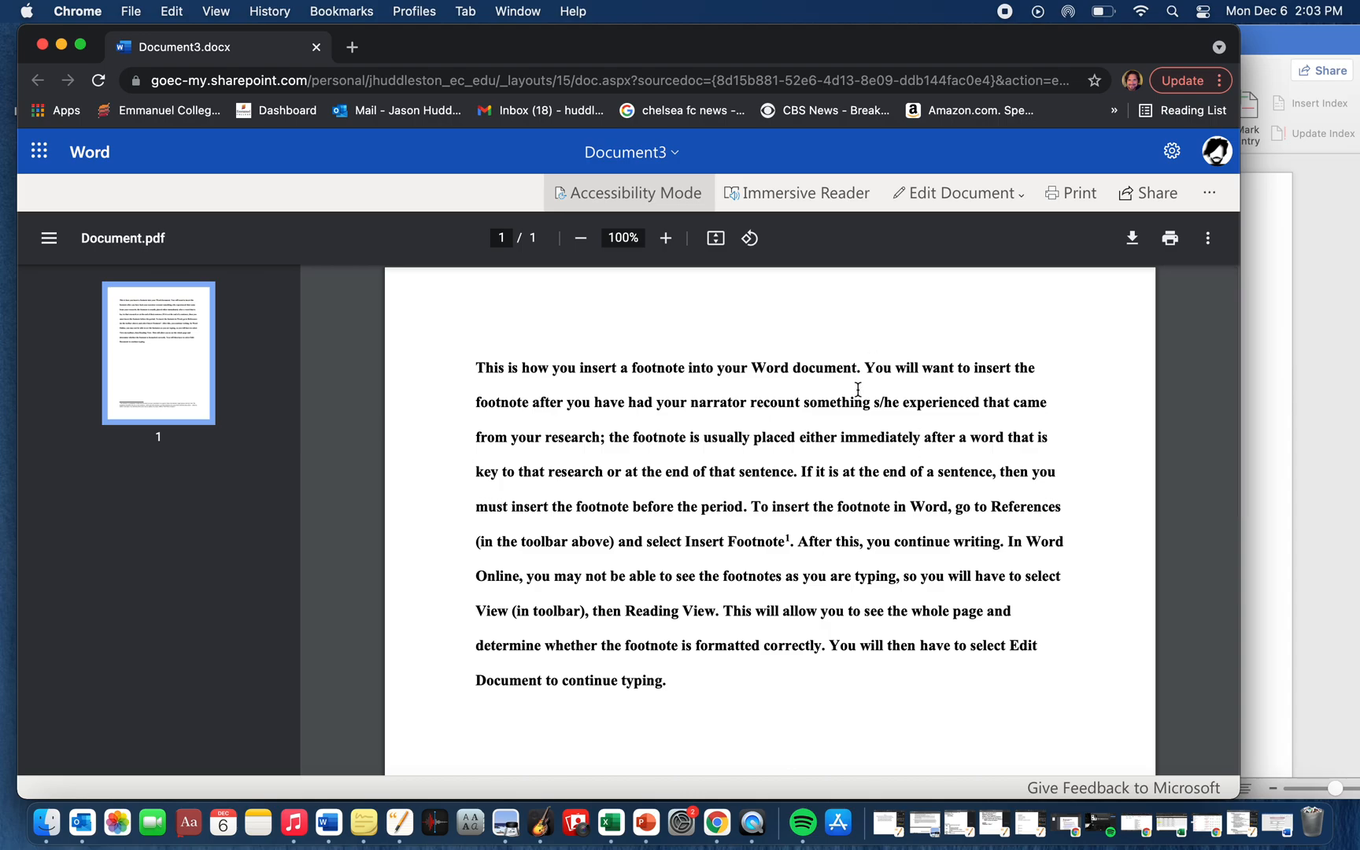
- Reopen Document3 for editing in the browser and check the page foot after selecting the footnote marker following "Insert Footnote"
{"action": "left_click", "coordinate": [935, 191]}
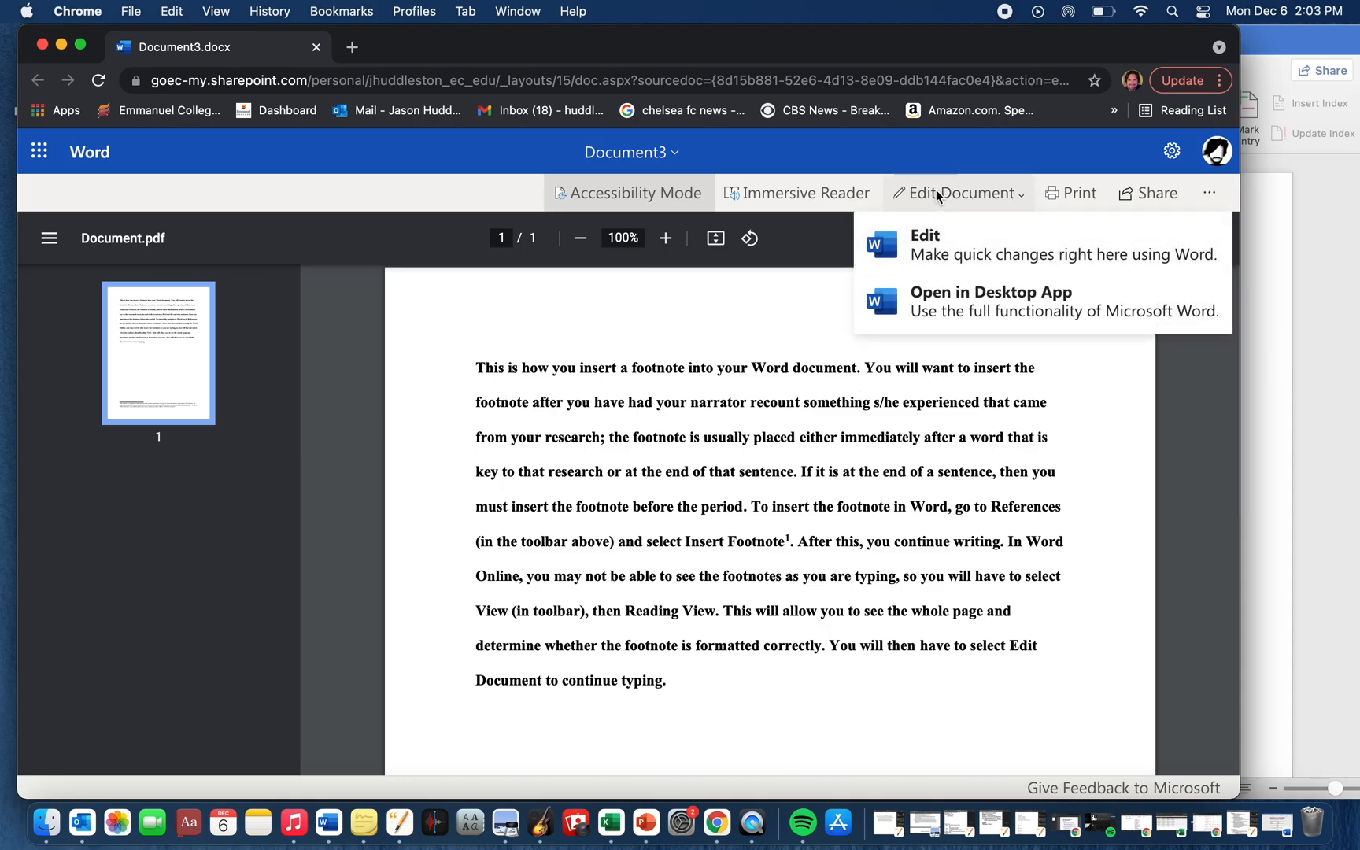
{"action": "left_click", "coordinate": [932, 238]}
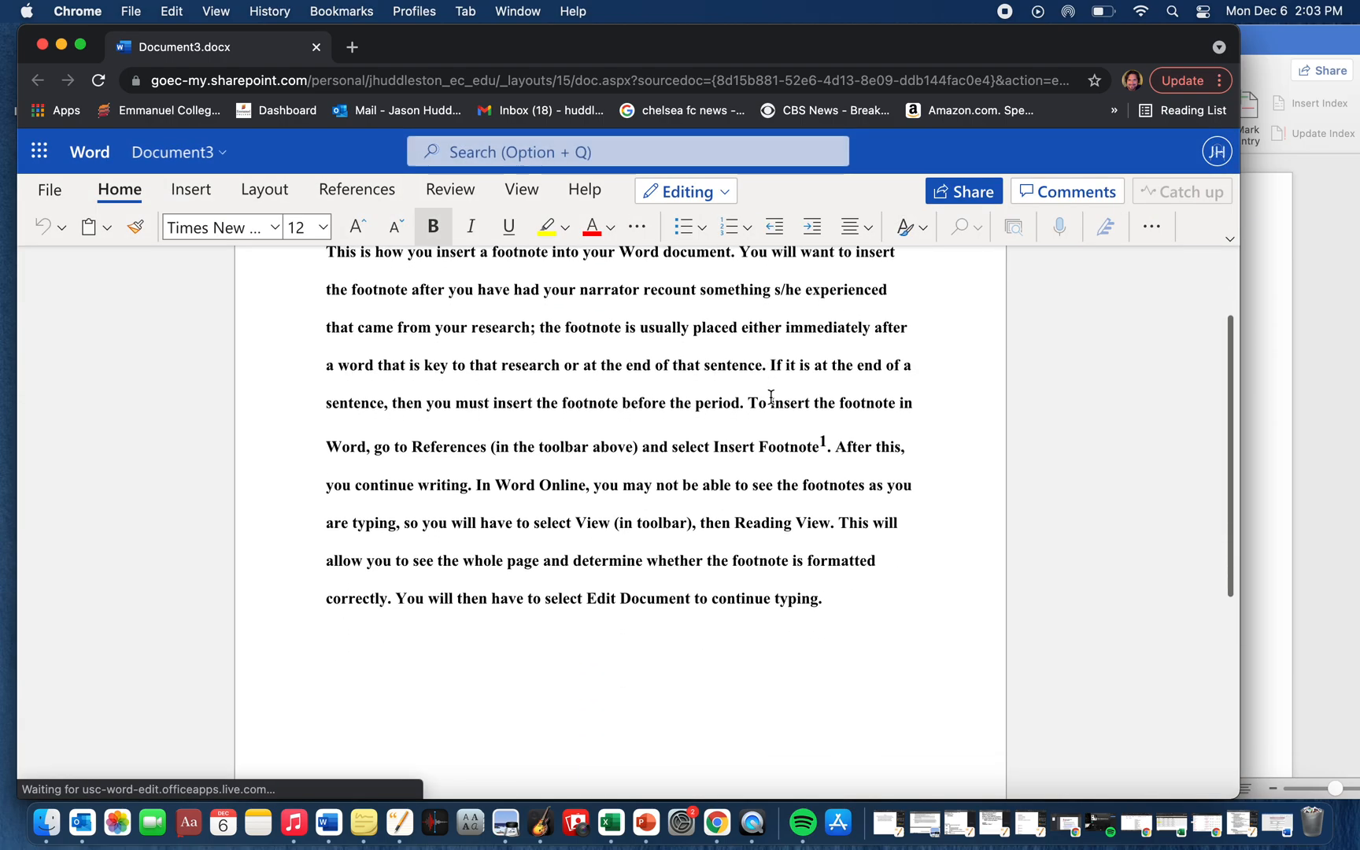
{"action": "scroll", "coordinate": [771, 397], "scroll_direction": "down", "scroll_amount": 3}
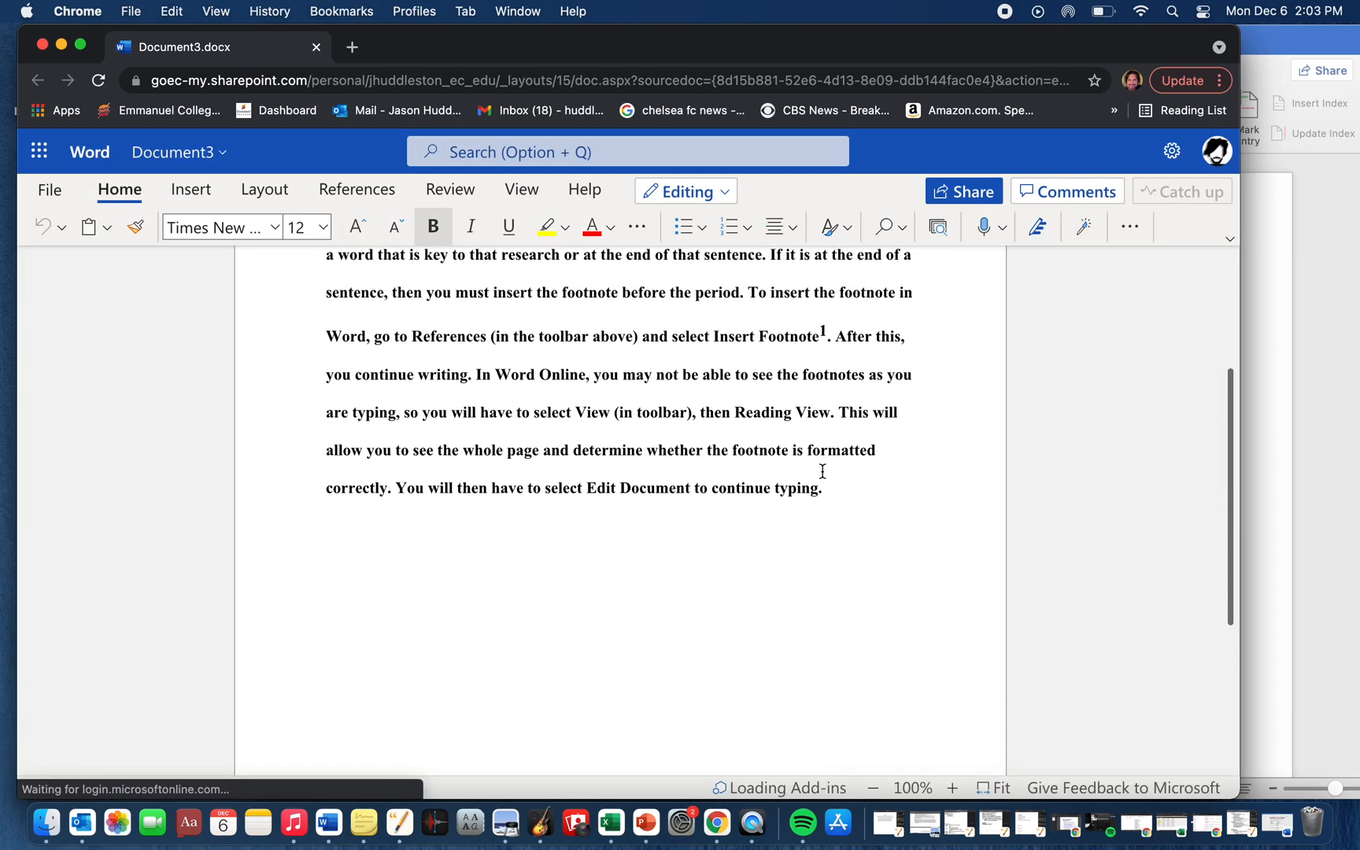
{"action": "mouse_move", "coordinate": [829, 470]}
{"action": "left_mouse_down"}
{"action": "mouse_move", "coordinate": [807, 468]}
{"action": "mouse_move", "coordinate": [819, 470]}
{"action": "left_mouse_up"}
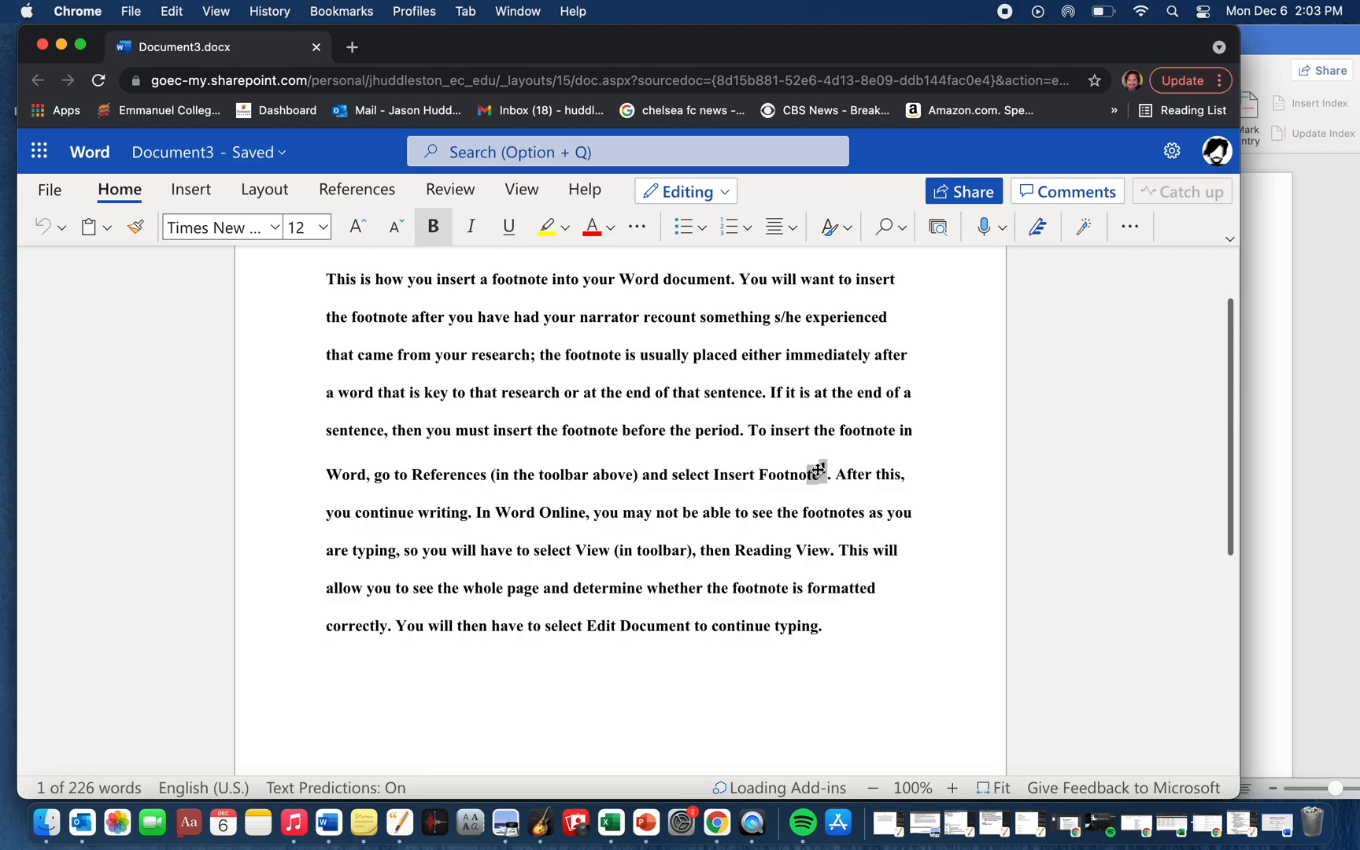
{"action": "scroll", "coordinate": [818, 470], "scroll_direction": "down", "scroll_amount": 5}
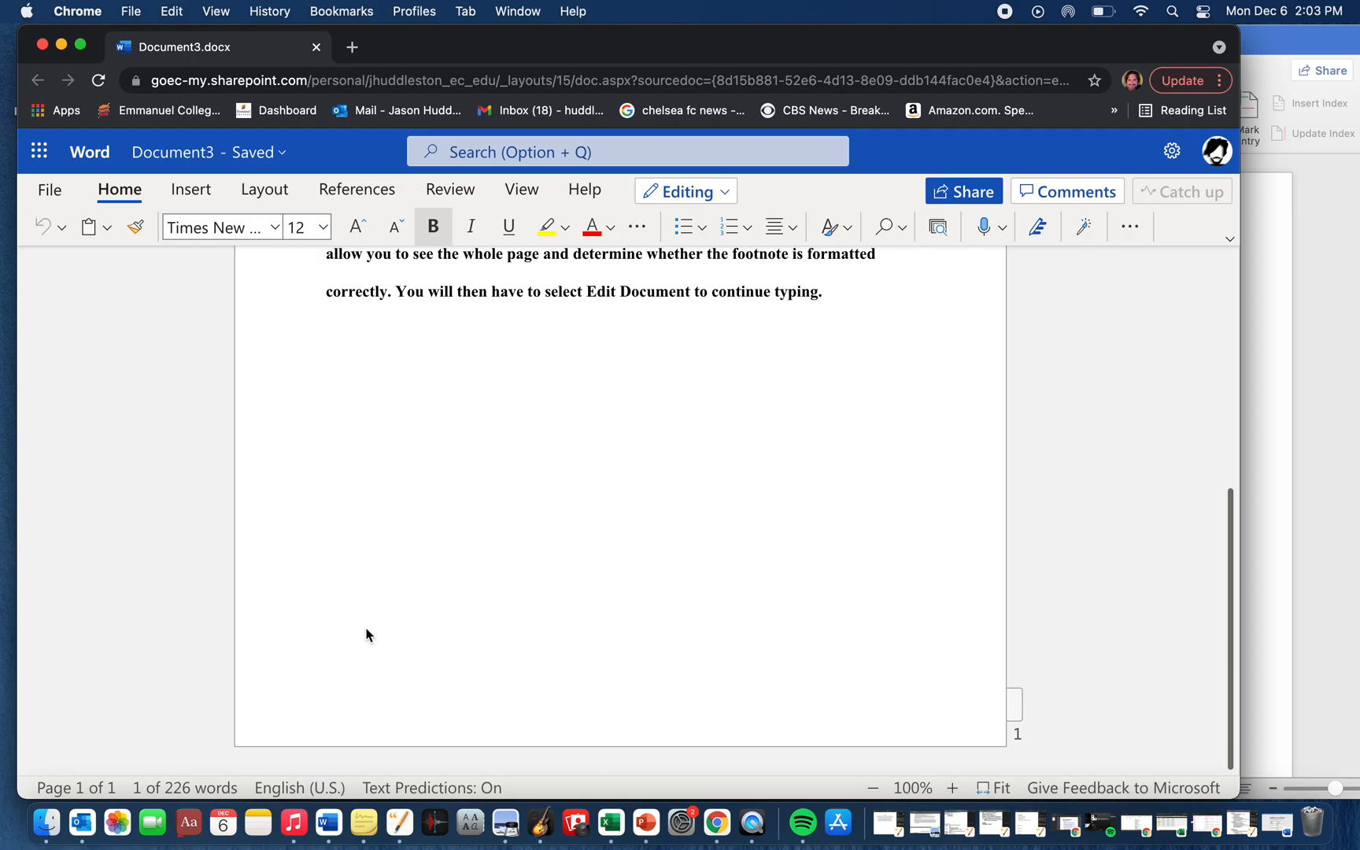
{"action": "scroll", "coordinate": [491, 546], "scroll_direction": "up", "scroll_amount": 2}
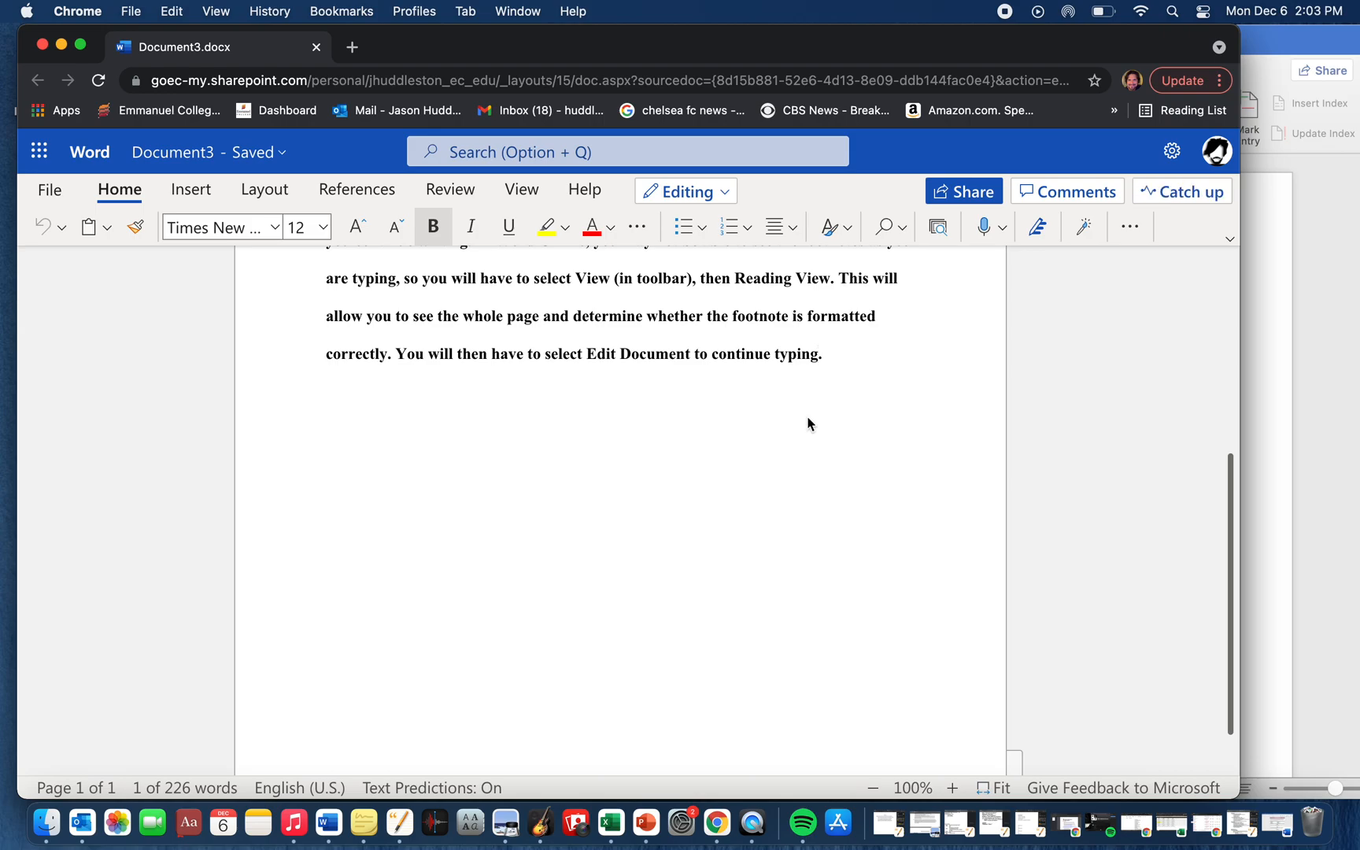
- Insert a second footnote after the word "typing", before the paragraph's final period
{"action": "scroll", "coordinate": [808, 422], "scroll_direction": "up", "scroll_amount": 3}
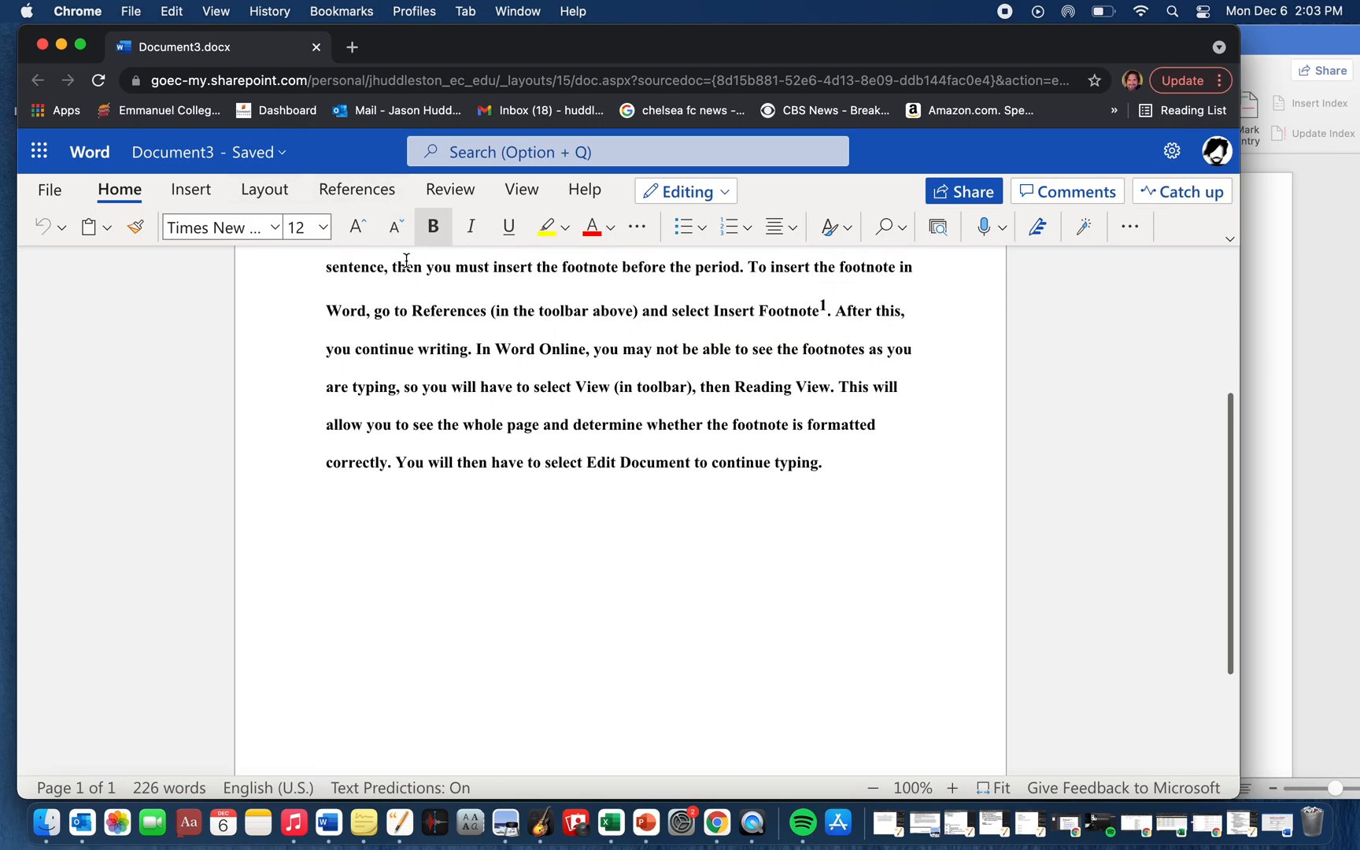
{"action": "scroll", "coordinate": [406, 260], "scroll_direction": "up", "scroll_amount": 4}
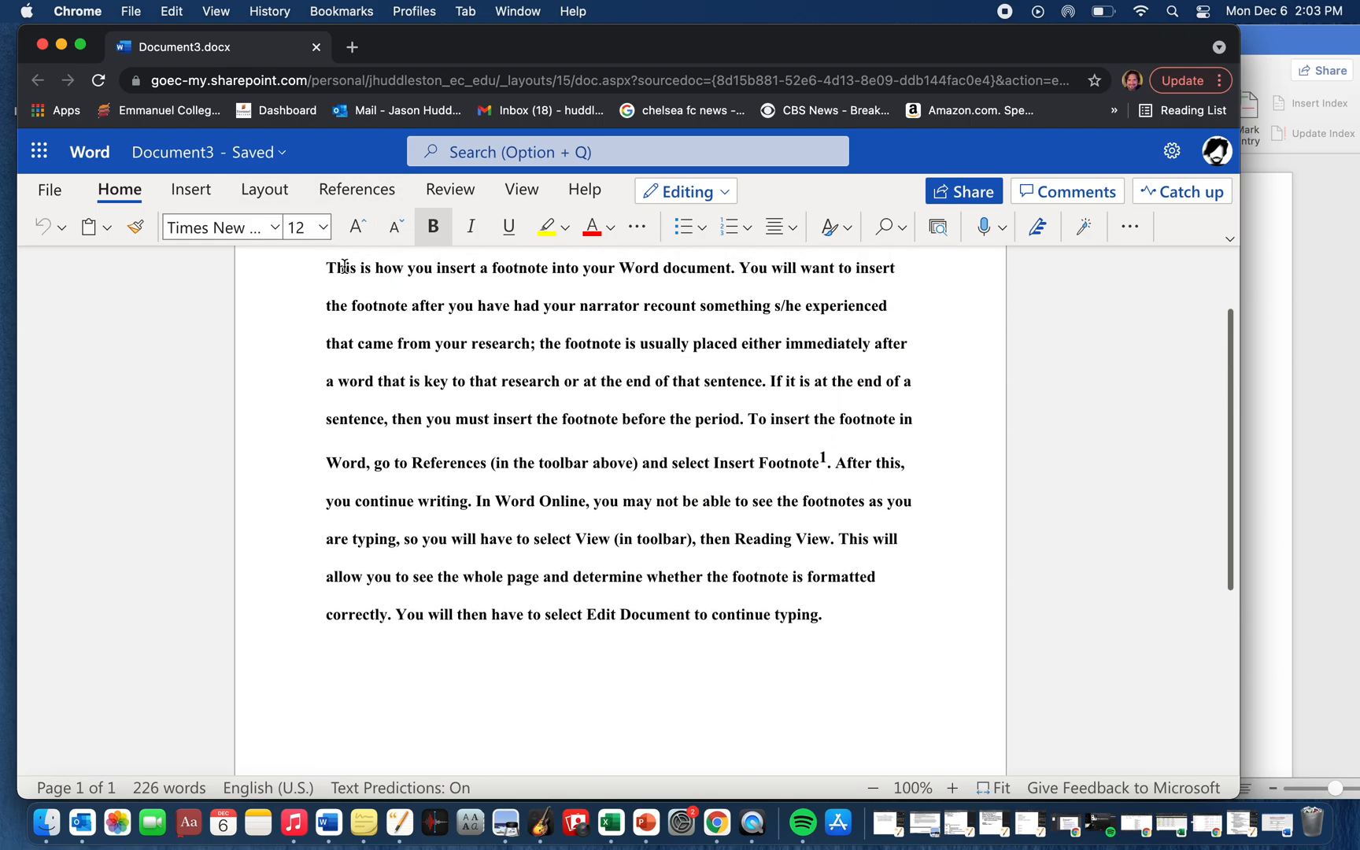
{"action": "left_click", "coordinate": [333, 189]}
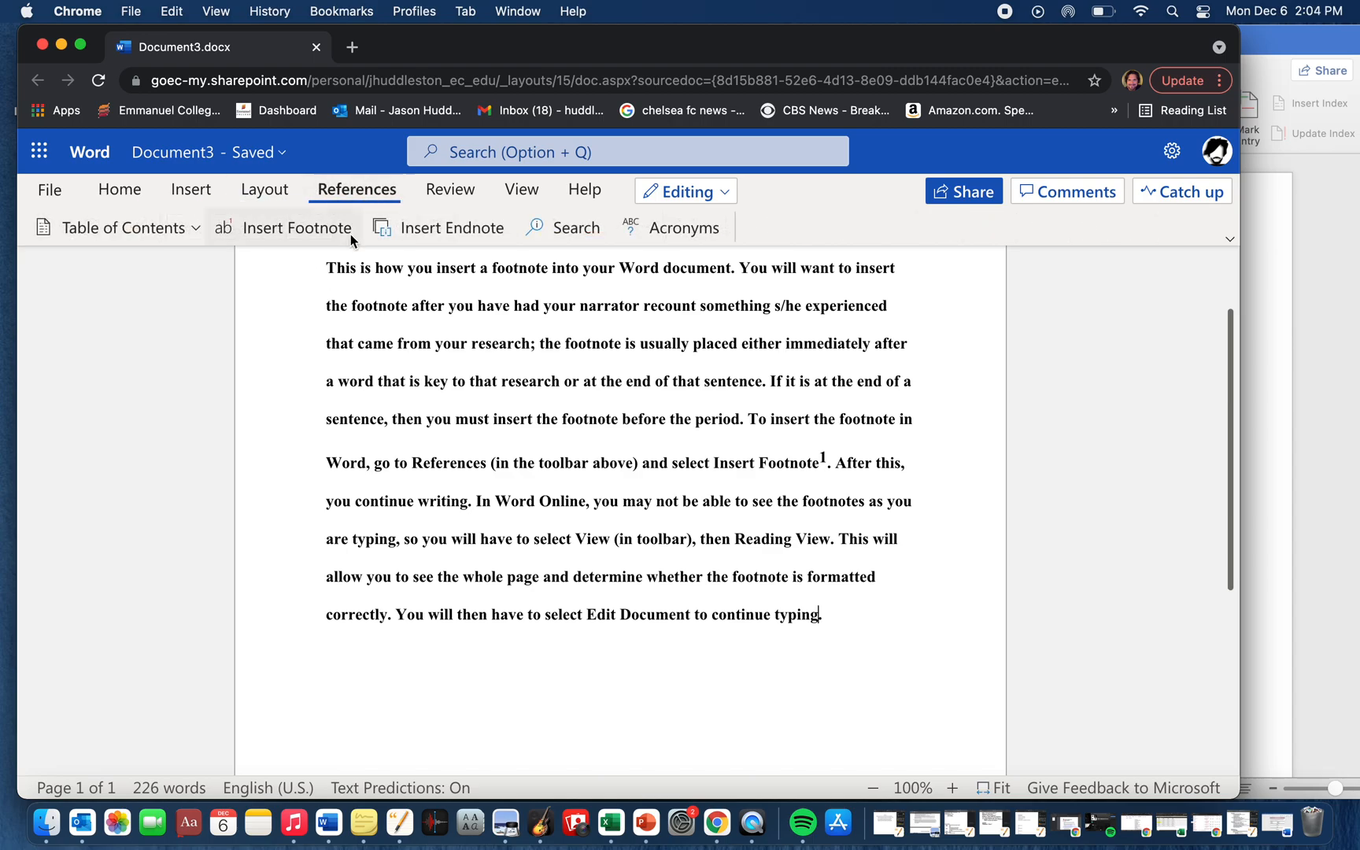
{"action": "left_click", "coordinate": [287, 228]}
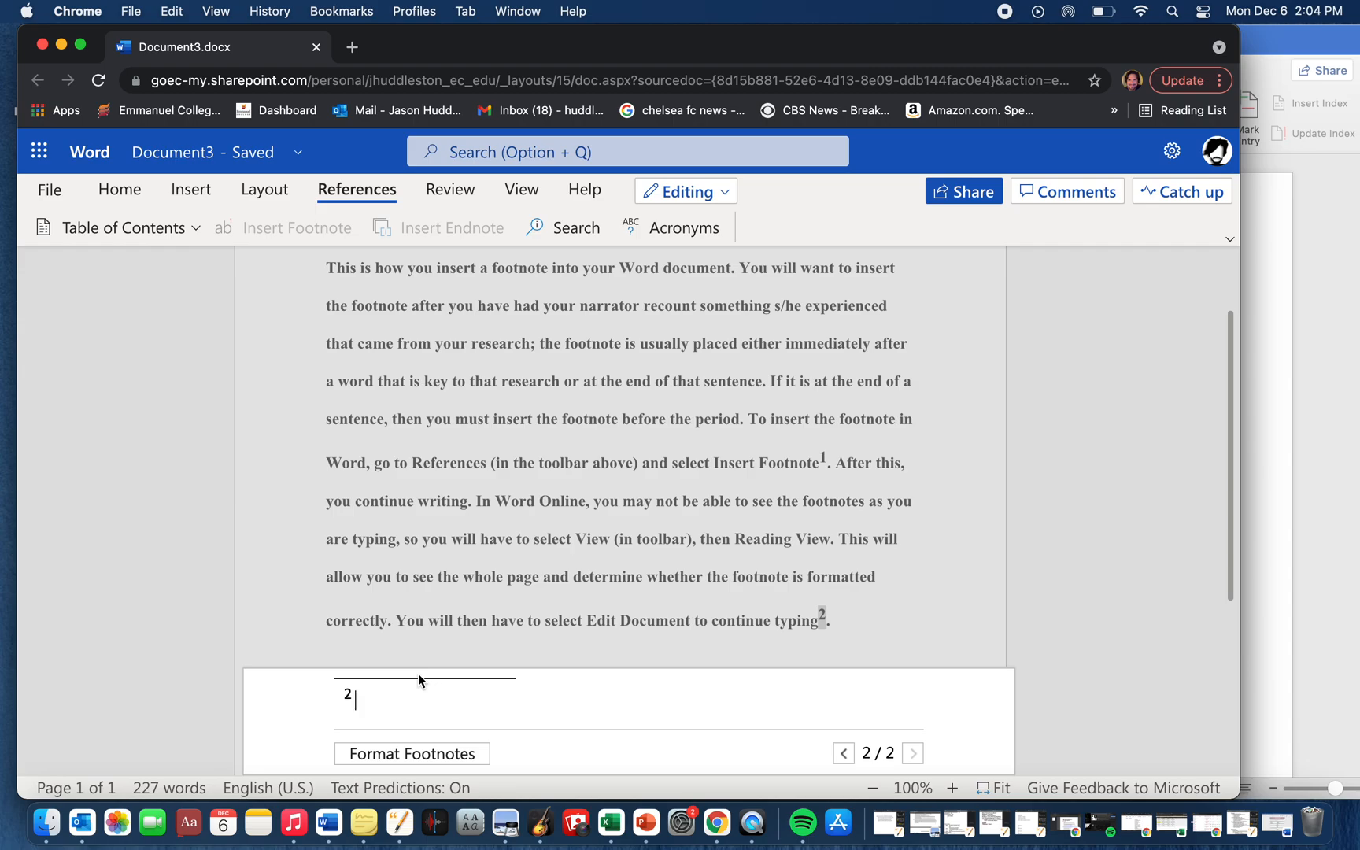
- Write the second footnote's text as "paraphrase. See" followed by the source author's last name and a period
{"action": "type", "text": "parpahras"}
{"action": "type", "text": "e"}
{"action": "key", "text": "Left"}
{"action": "key", "text": "Left"}
{"action": "key", "text": "Left"}
{"action": "key", "text": "Left"}
{"action": "key", "text": "Left"}
{"action": "key", "text": "Left"}
{"action": "key", "text": "BackSpace"}
{"action": "type", "text": "p"}
{"action": "key", "text": "Right"}
{"action": "key", "text": "Right"}
{"action": "type", "text": ". See Smith."}
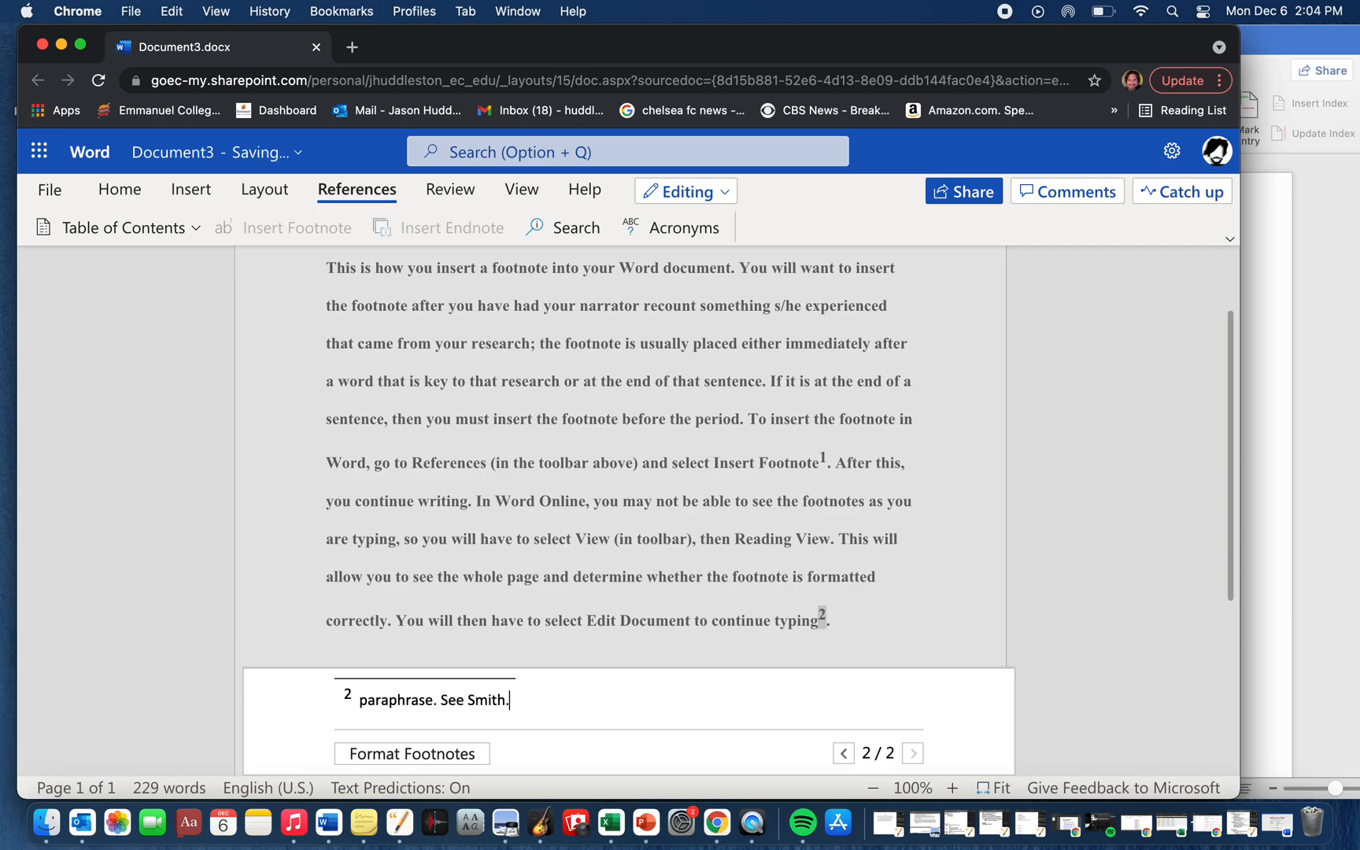
- Replace the author's last name in the second footnote with "Full Title" in quotation marks, followed by a period
{"action": "key", "text": "BackSpace"}
{"action": "key", "text": "BackSpace"}
{"action": "key", "text": "BackSpace"}
{"action": "key", "text": "BackSpace"}
{"action": "key", "text": "BackSpace"}
{"action": "key", "text": "BackSpace"}
{"action": "type", "text": "\""}
{"action": "type", "text": "Full"}
{"action": "type", "text": " T"}
{"action": "type", "text": "itle\""}
{"action": "type", "text": "."}
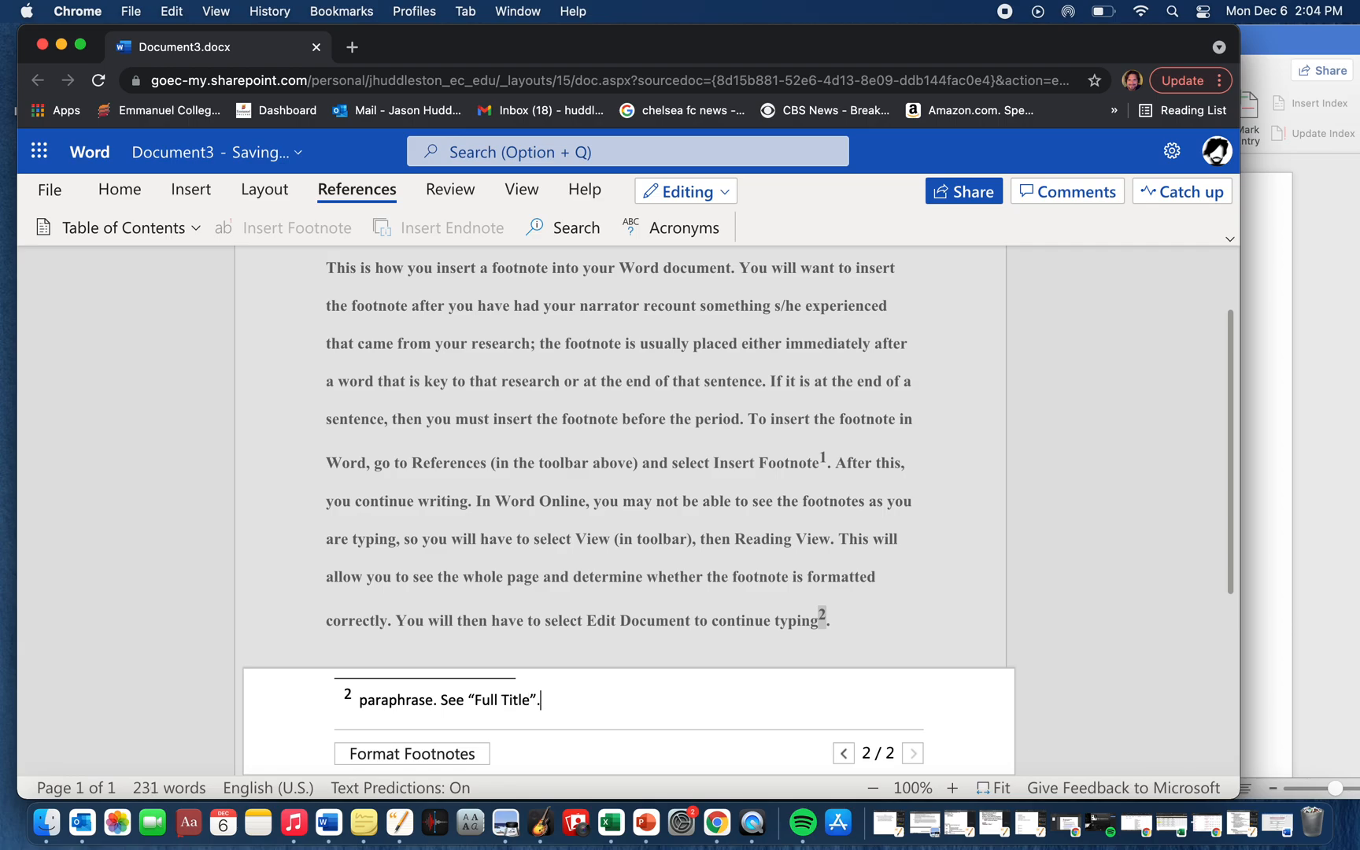
- Format the footnotes in Times New Roman, size 8, keeping the current indentation, and apply this to all footnotes
{"action": "left_click", "coordinate": [437, 754]}
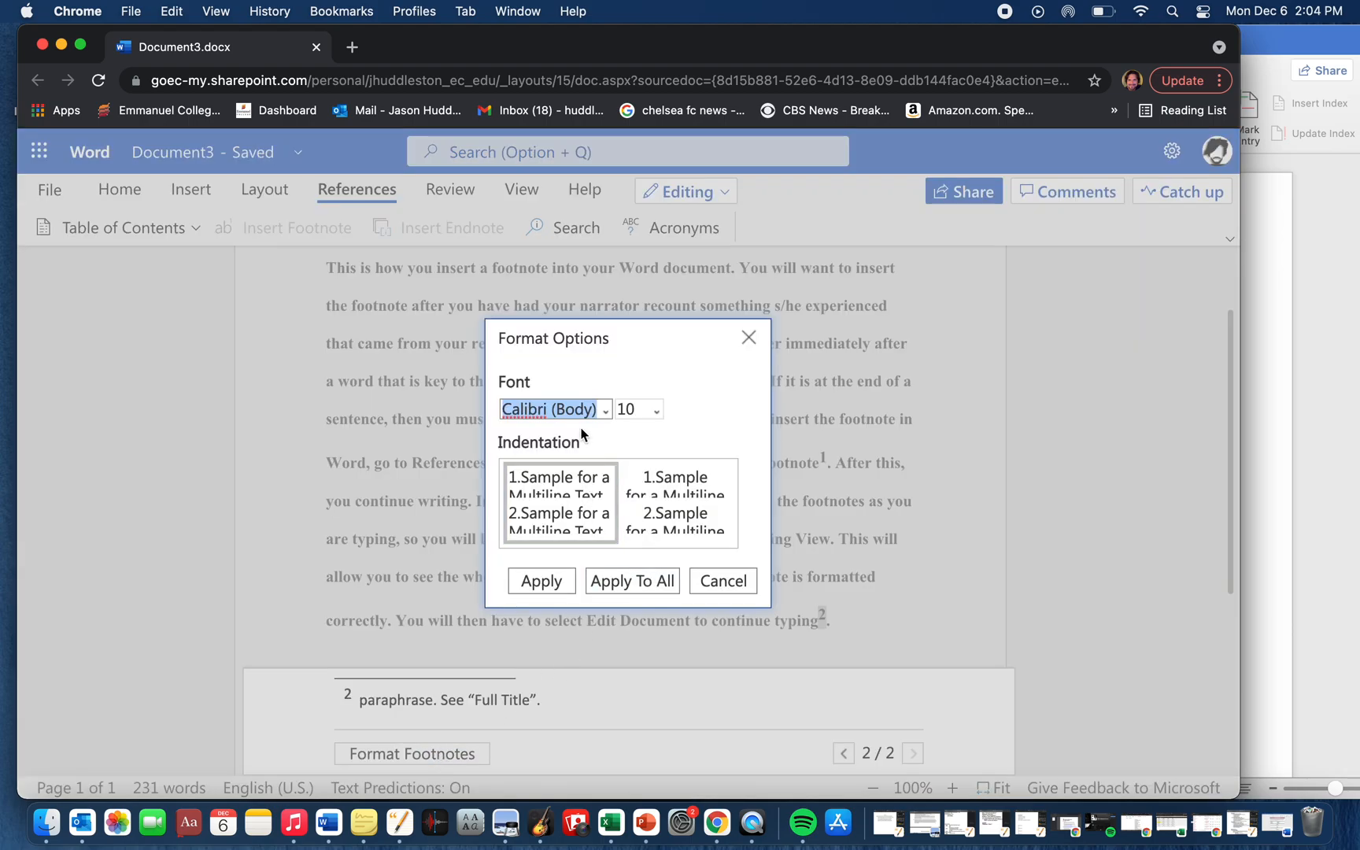
{"action": "left_click", "coordinate": [606, 410]}
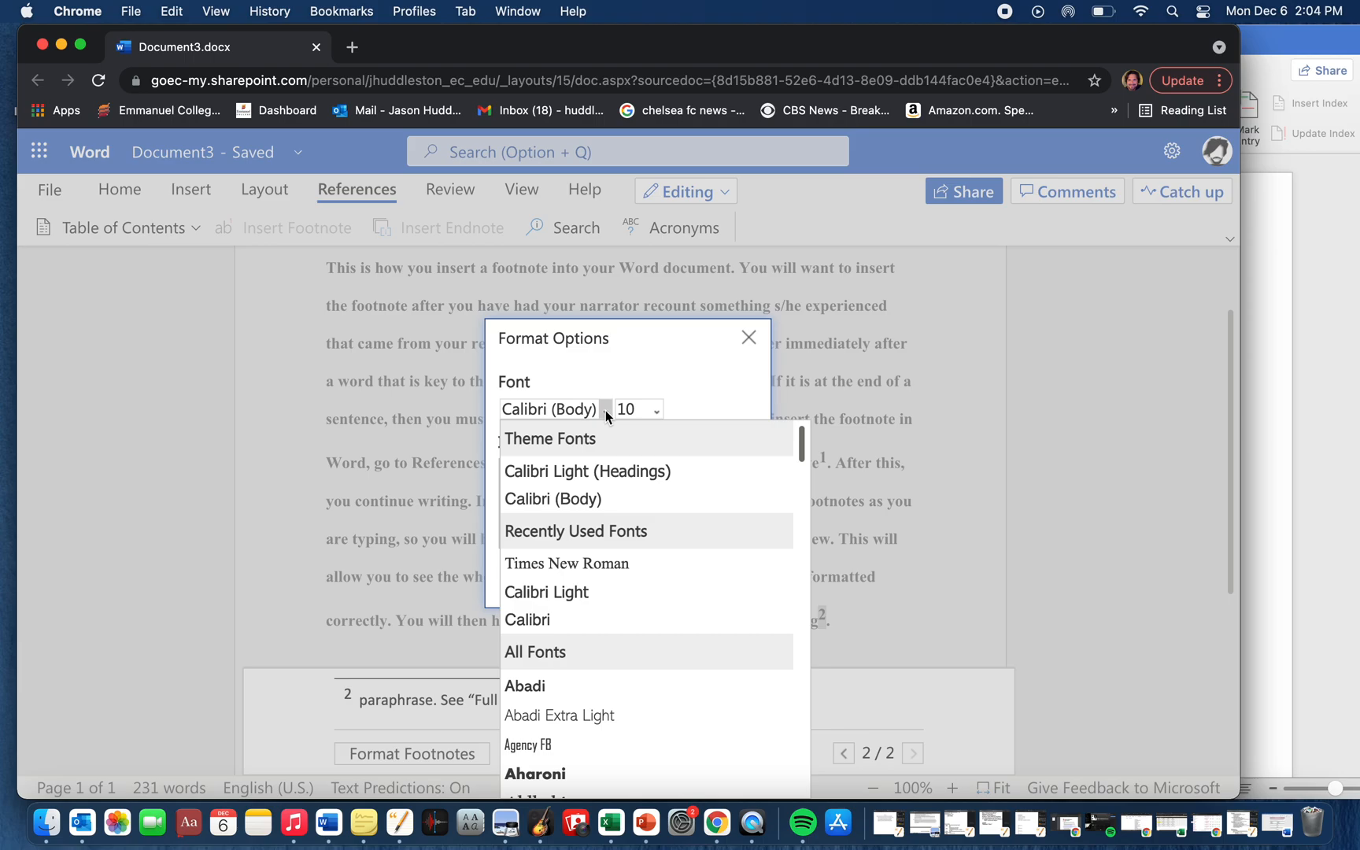
{"action": "left_click", "coordinate": [595, 562]}
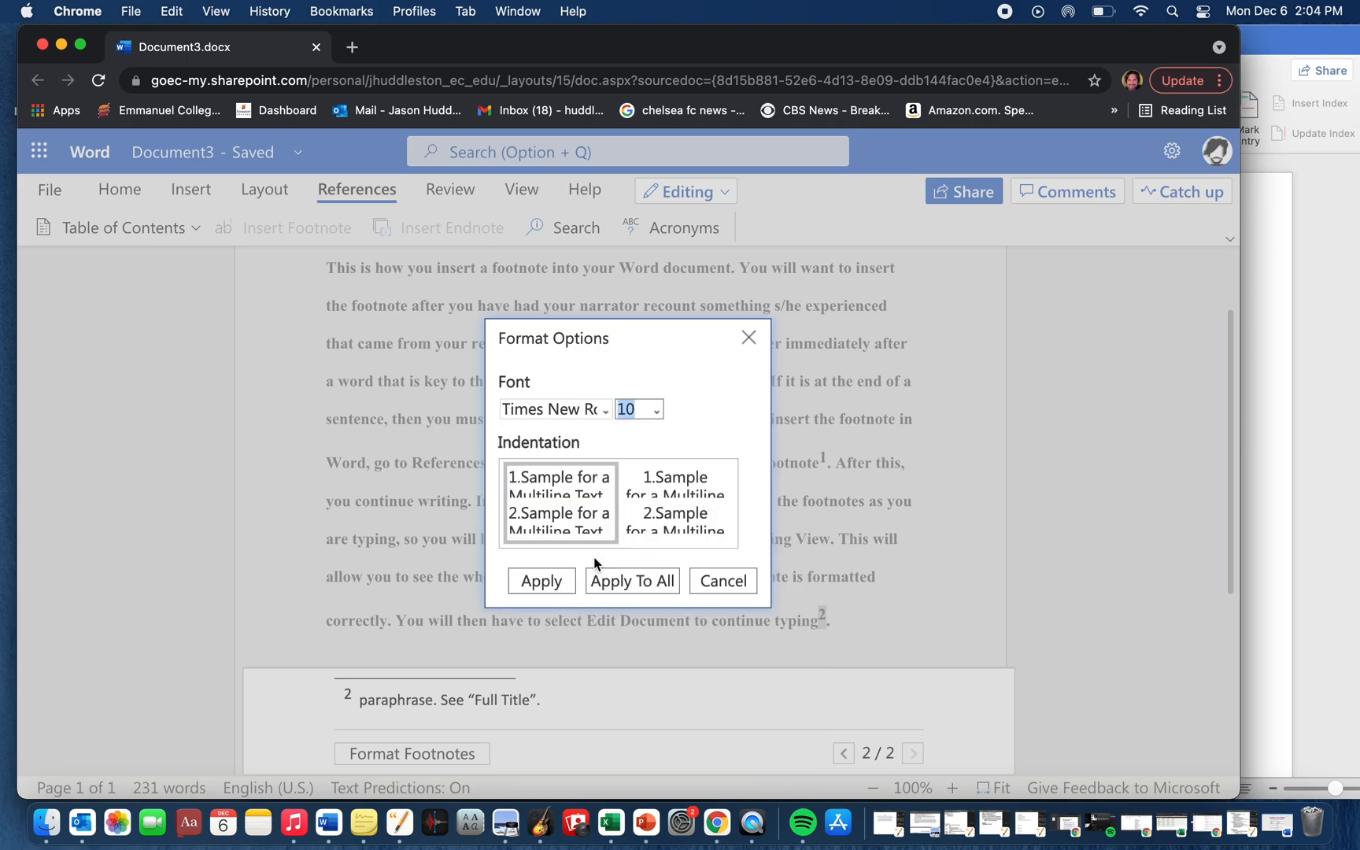
{"action": "left_click", "coordinate": [657, 408]}
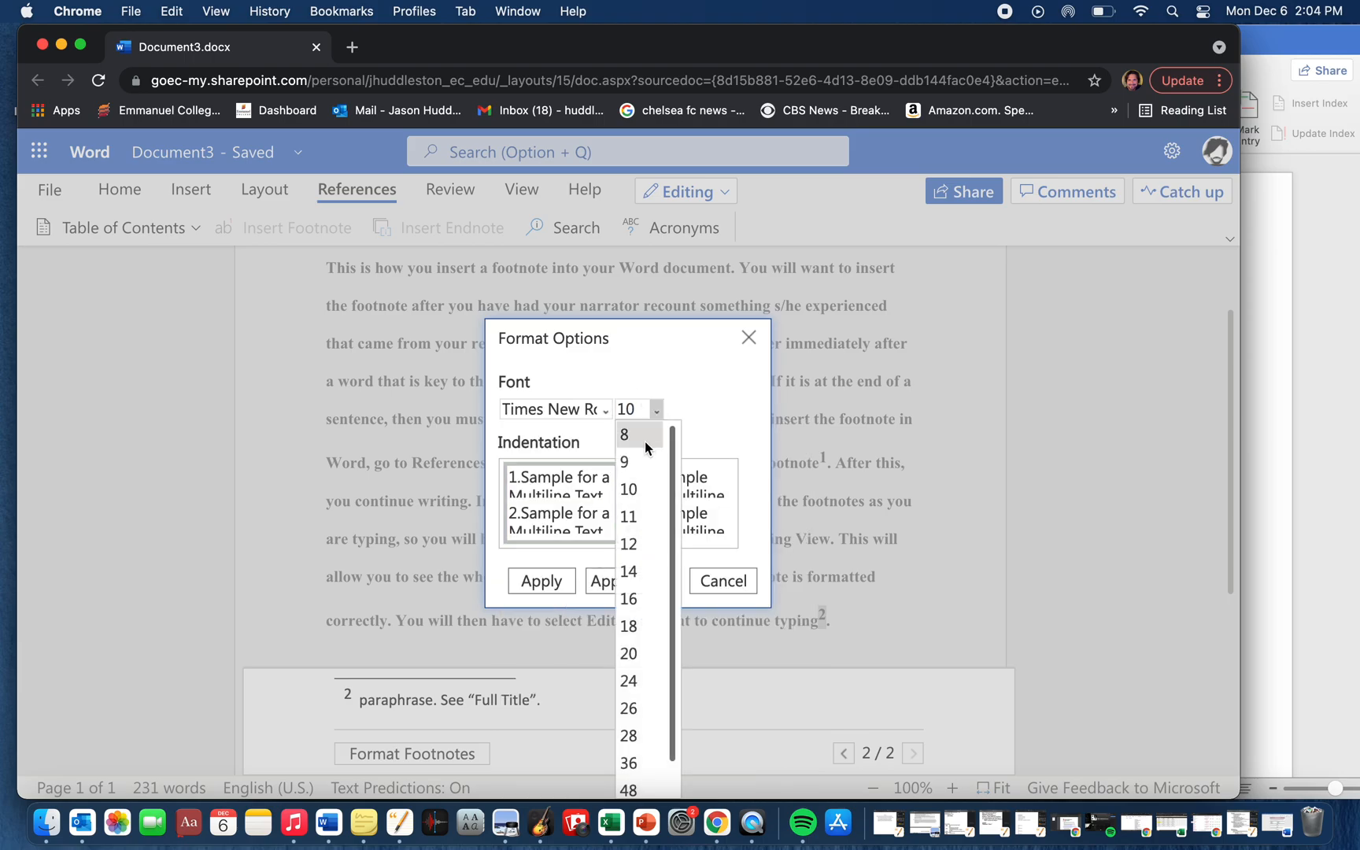
{"action": "left_click", "coordinate": [645, 441]}
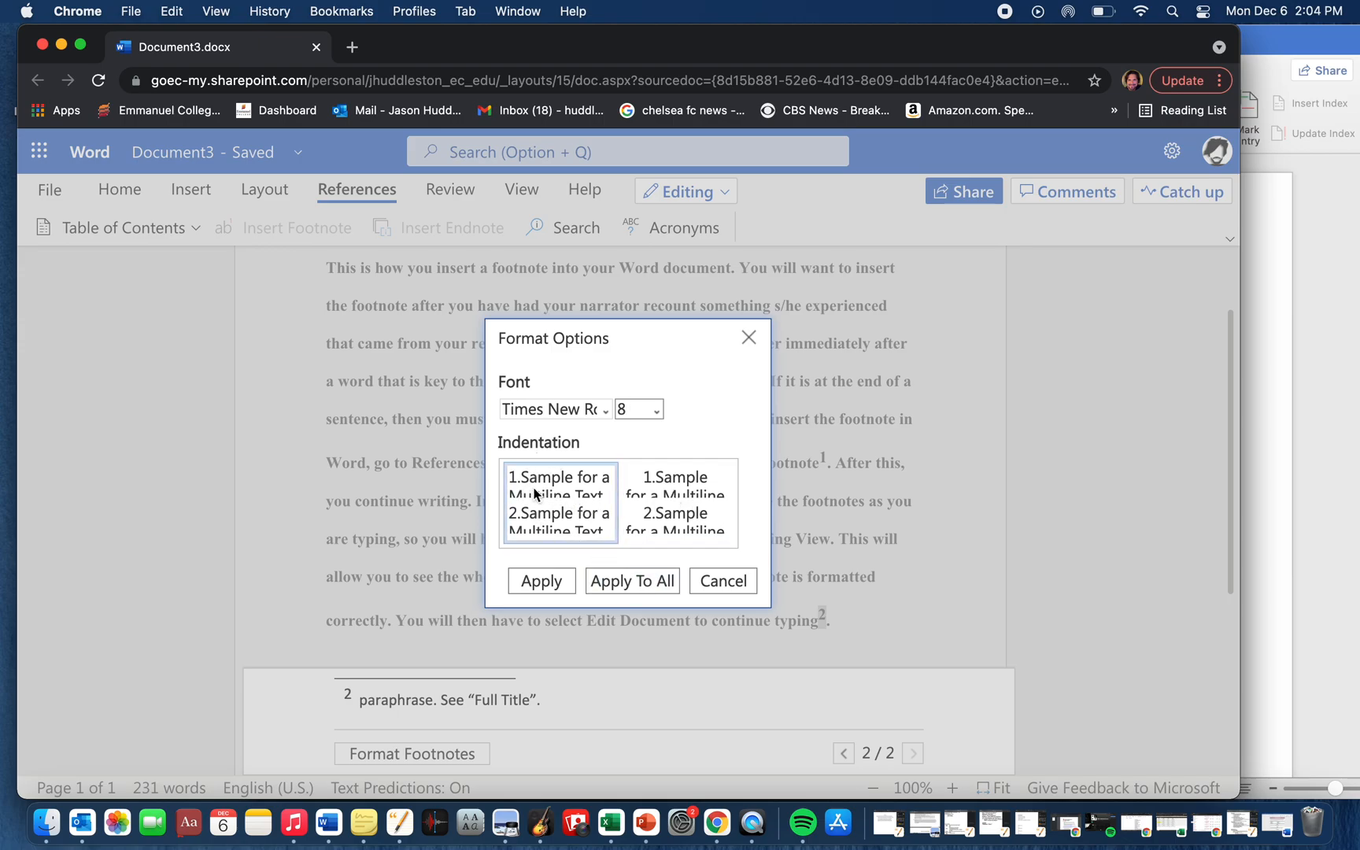
{"action": "left_click", "coordinate": [628, 583]}
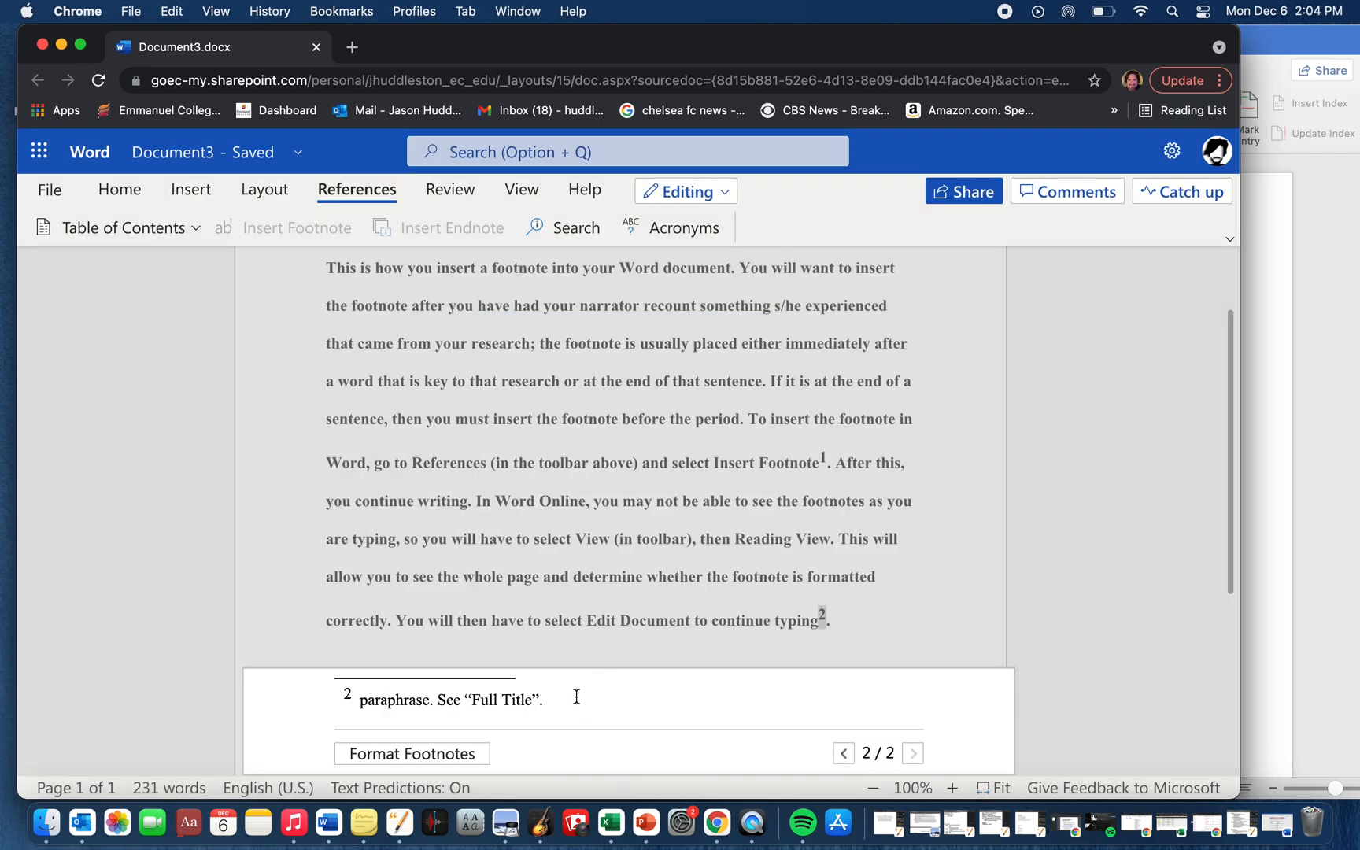
- Return to the body text and reopen the second footnote's text from its marker after "typing"
{"action": "left_click", "coordinate": [1008, 559]}
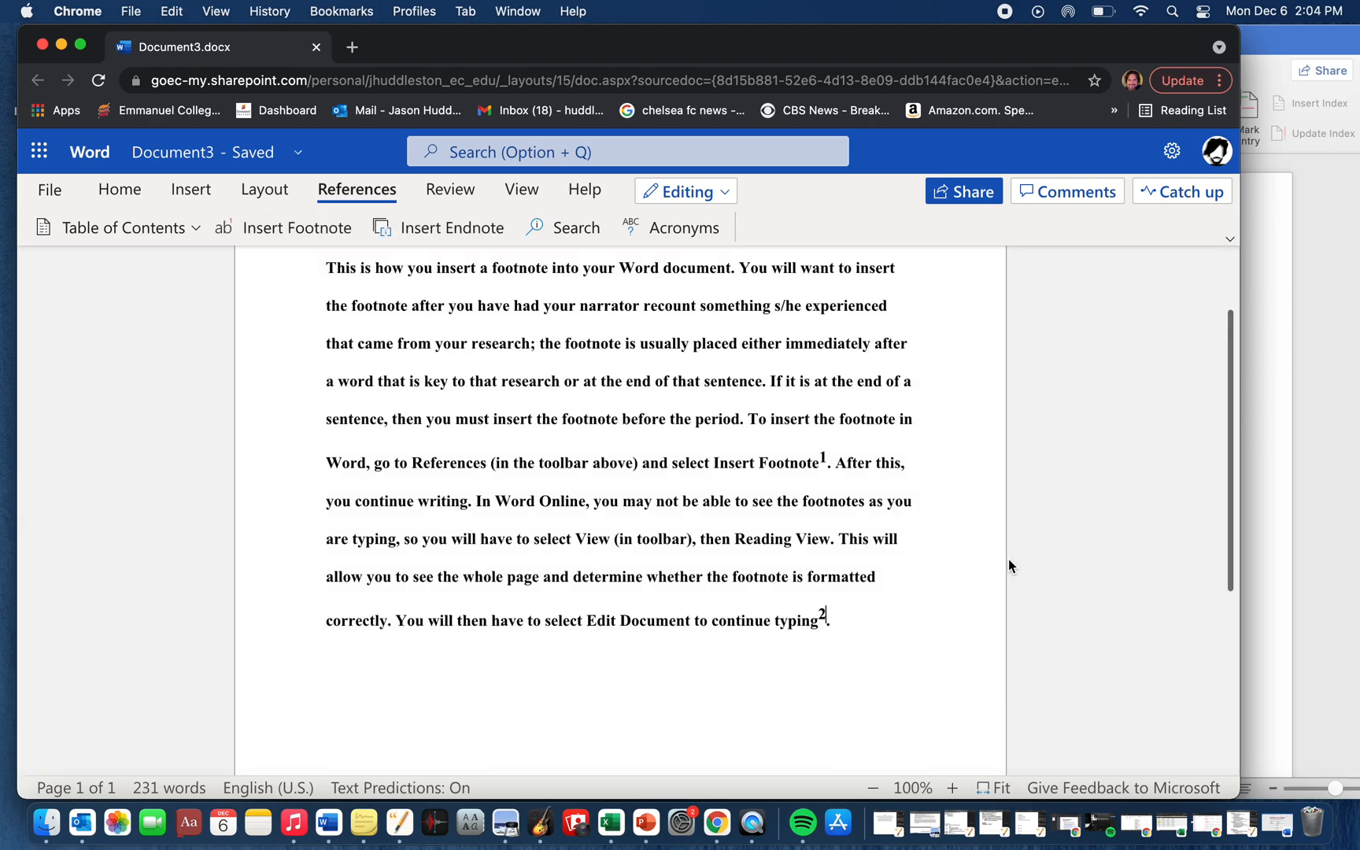
{"action": "scroll", "coordinate": [885, 564], "scroll_direction": "down", "scroll_amount": 4}
{"action": "scroll", "coordinate": [886, 564], "scroll_direction": "up", "scroll_amount": 2}
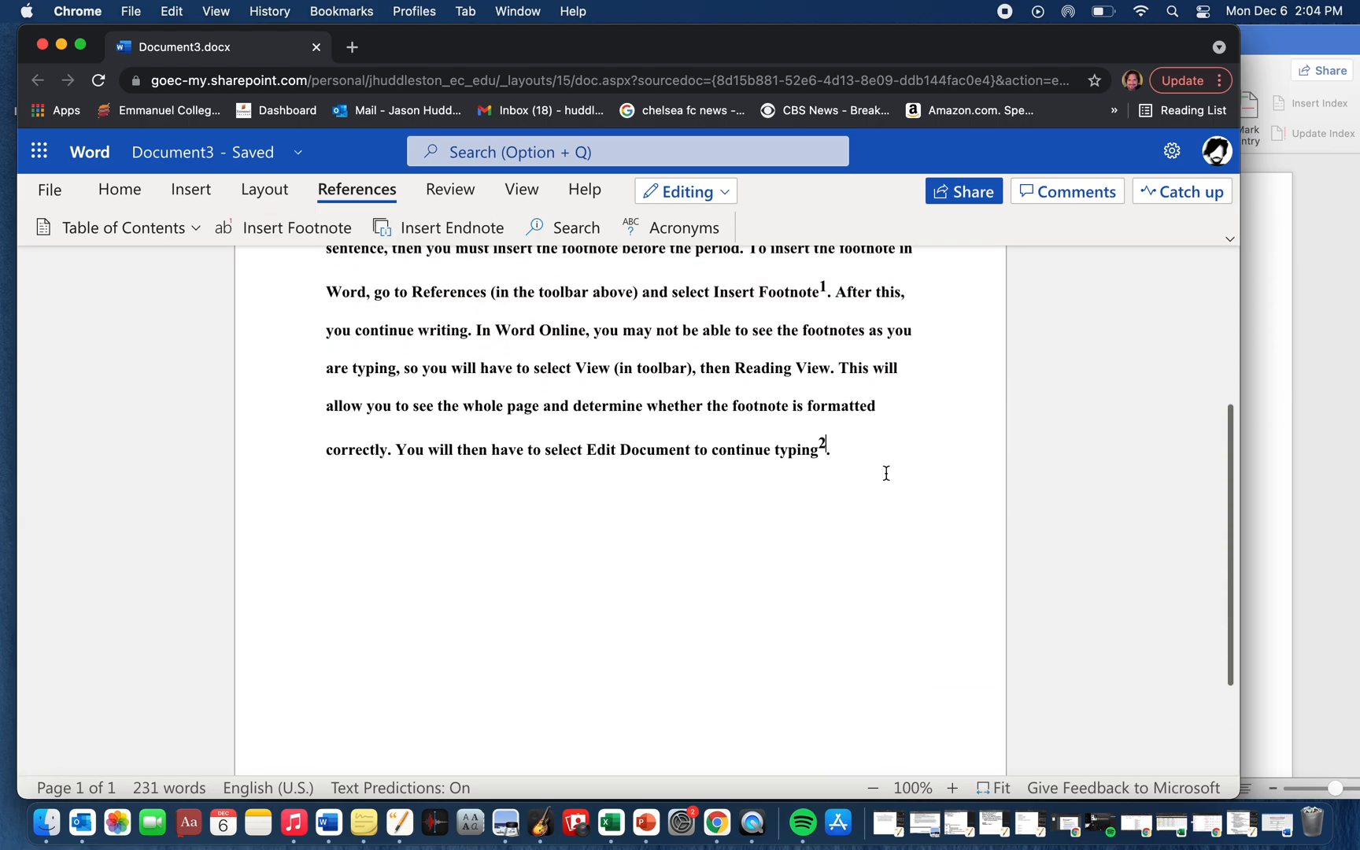
{"action": "left_click", "coordinate": [822, 444]}
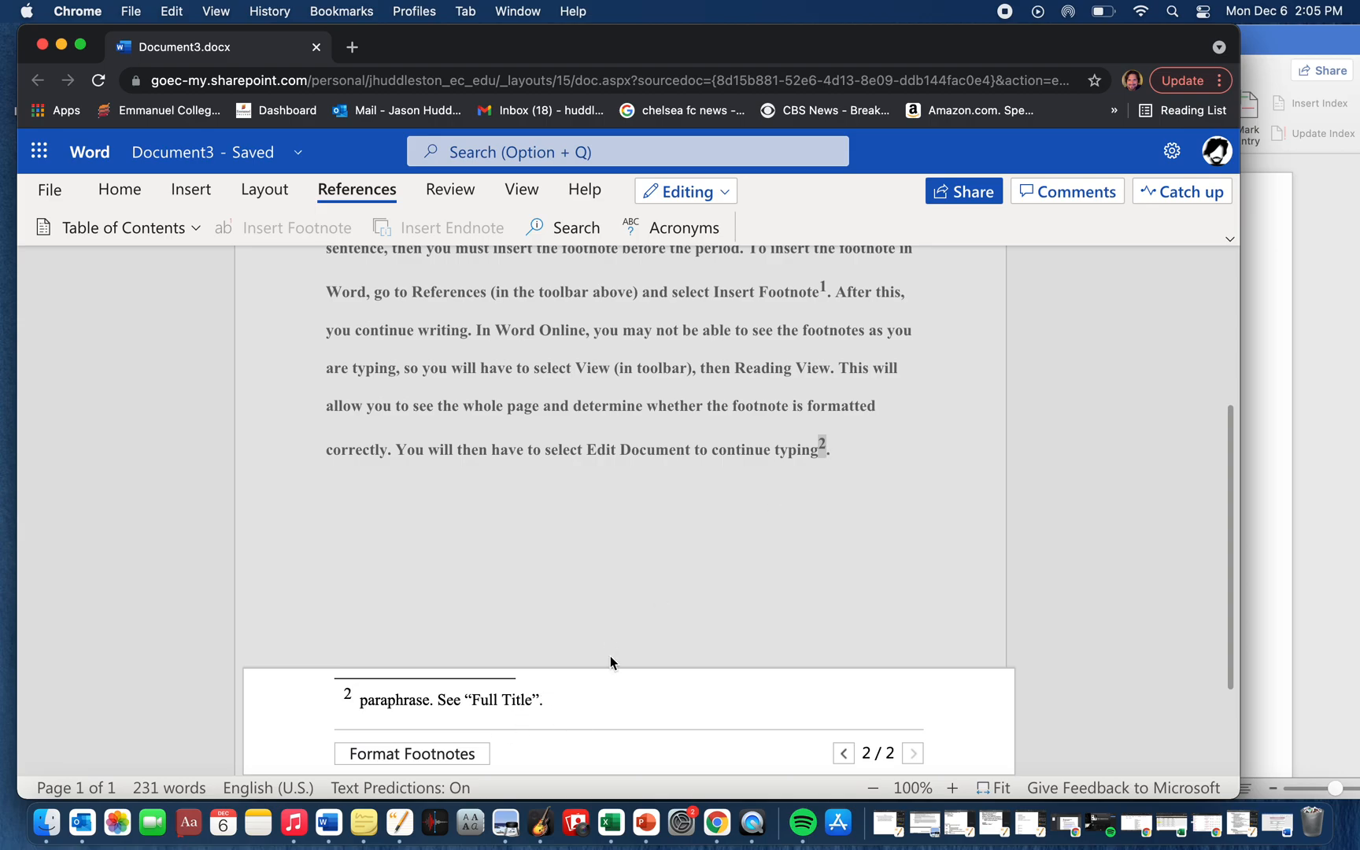
- Leave the footnote area and add the sentence "Continue typing." after the paragraph's final period
{"action": "left_click", "coordinate": [832, 446]}
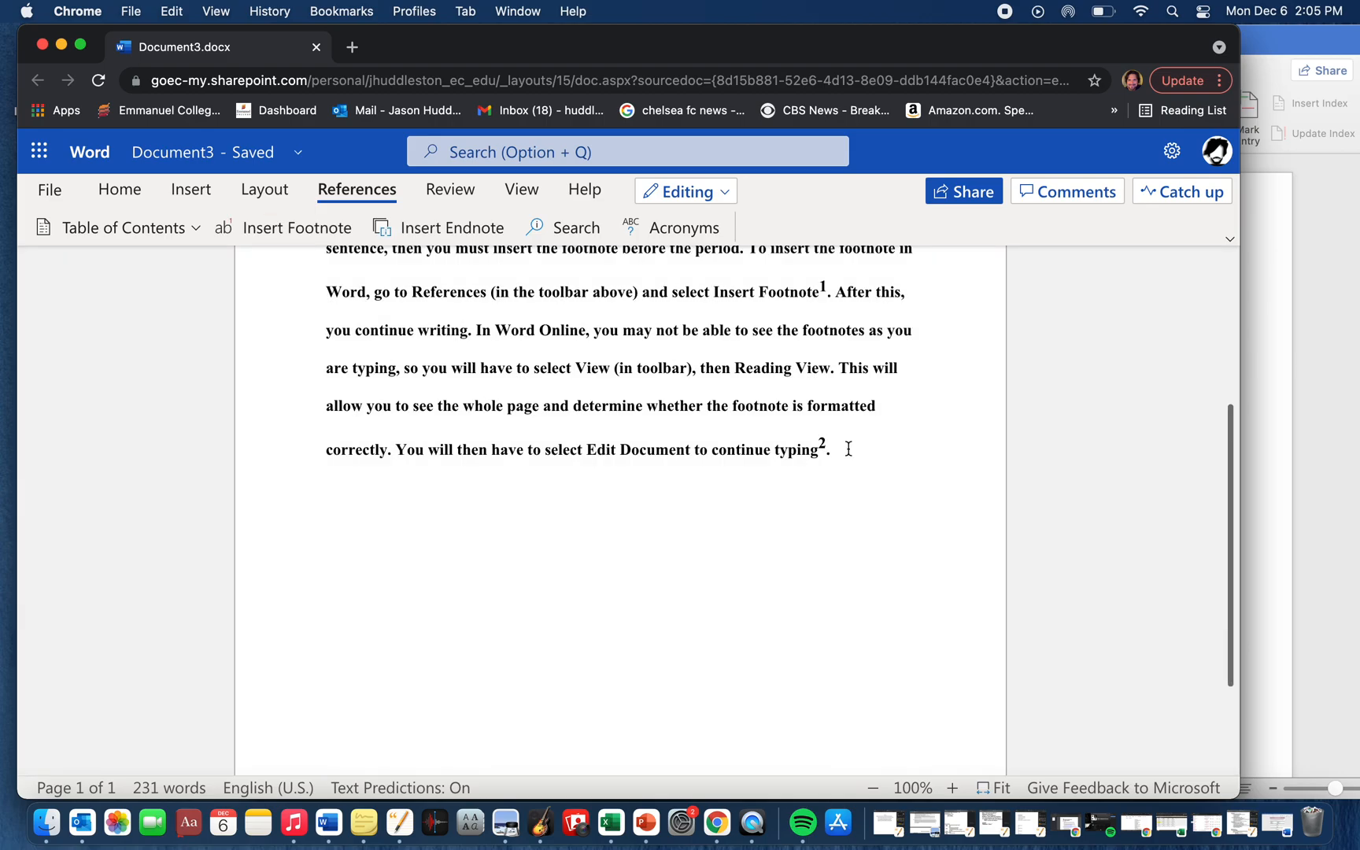
{"action": "type", "text": "Continue ty"}
{"action": "type", "text": "ping."}
- Switch to the Untitled 3 document in Pages and on to Document2 in desktop Word
{"action": "scroll", "coordinate": [801, 538], "scroll_direction": "up", "scroll_amount": 4}
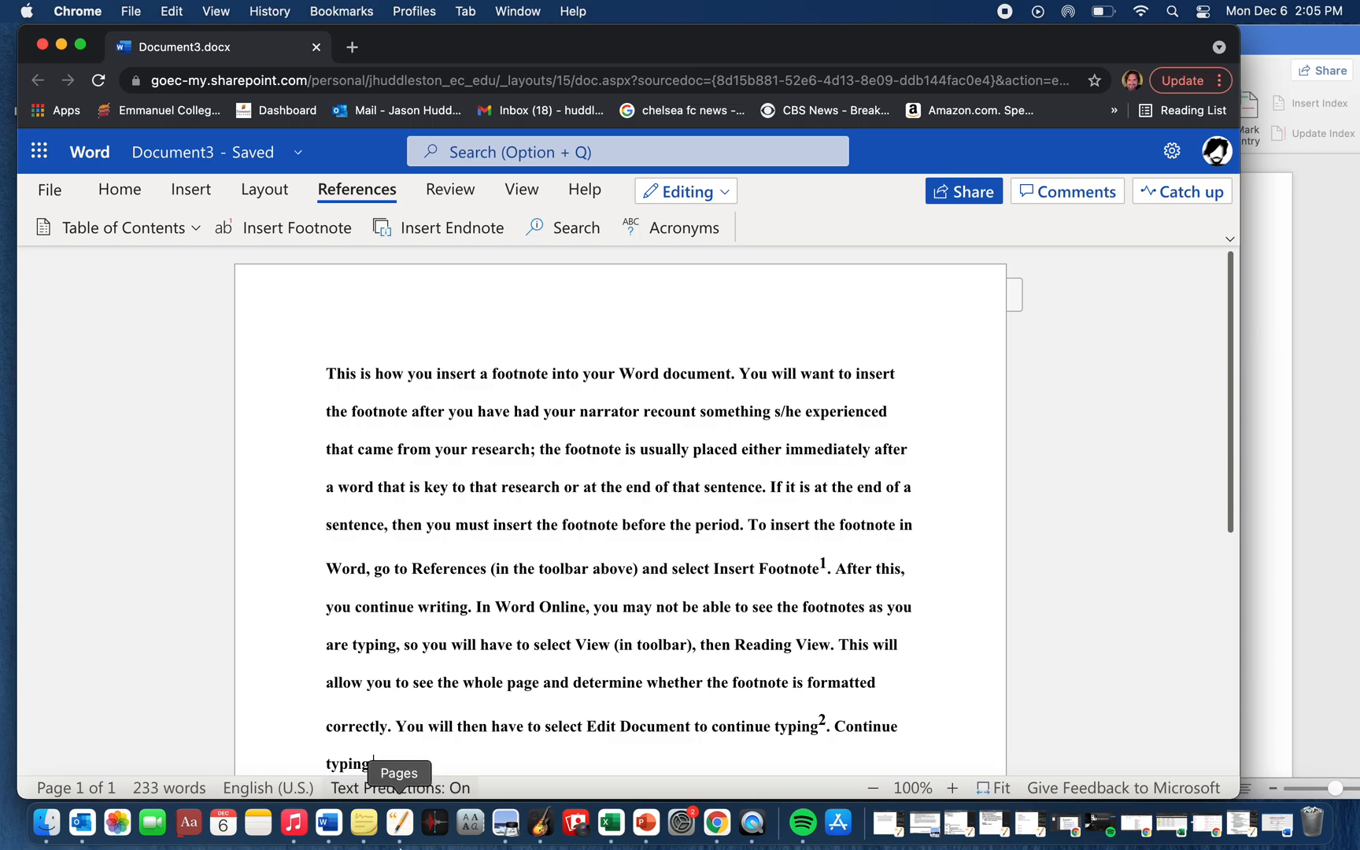
{"action": "left_click", "coordinate": [404, 822]}
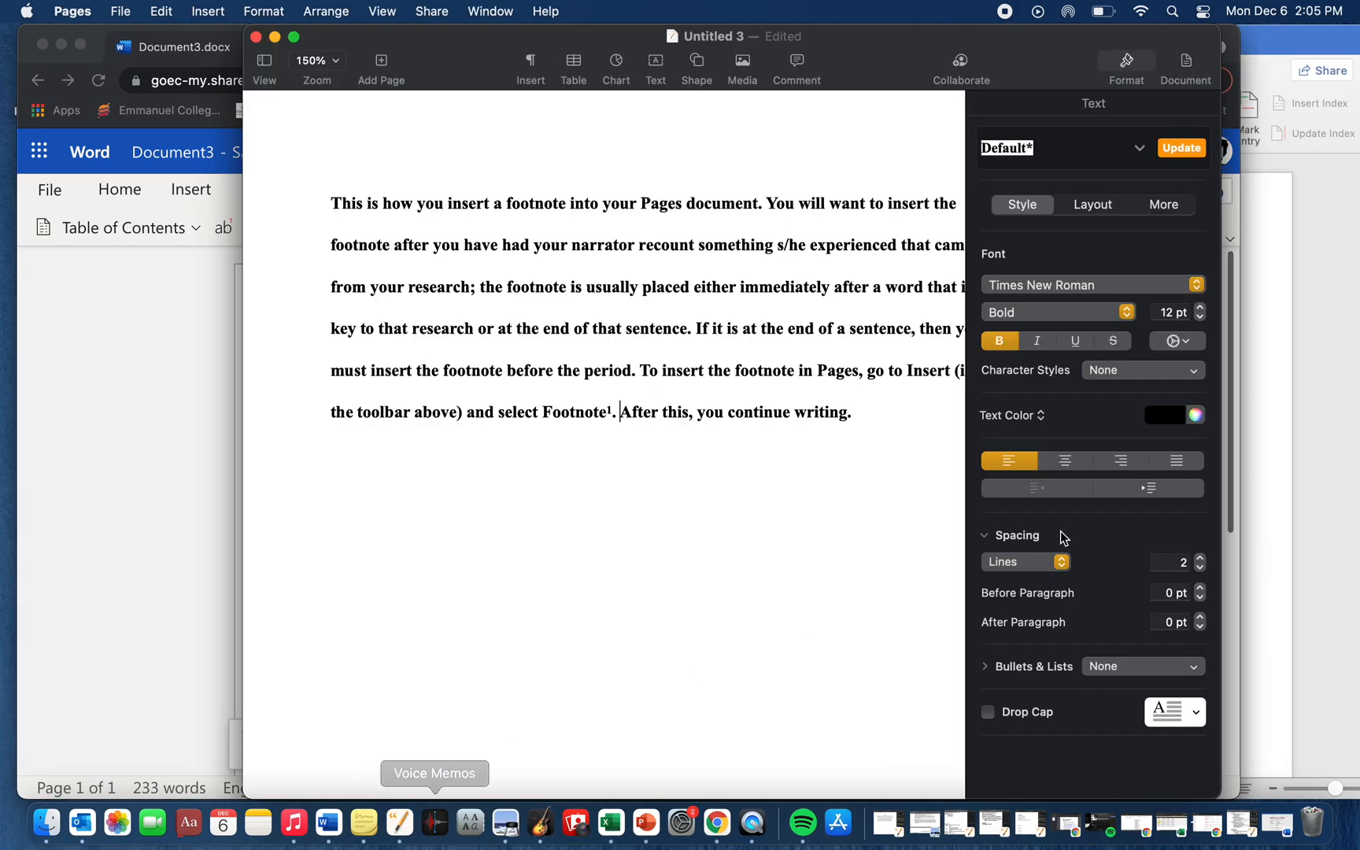
{"action": "left_click", "coordinate": [1325, 415]}
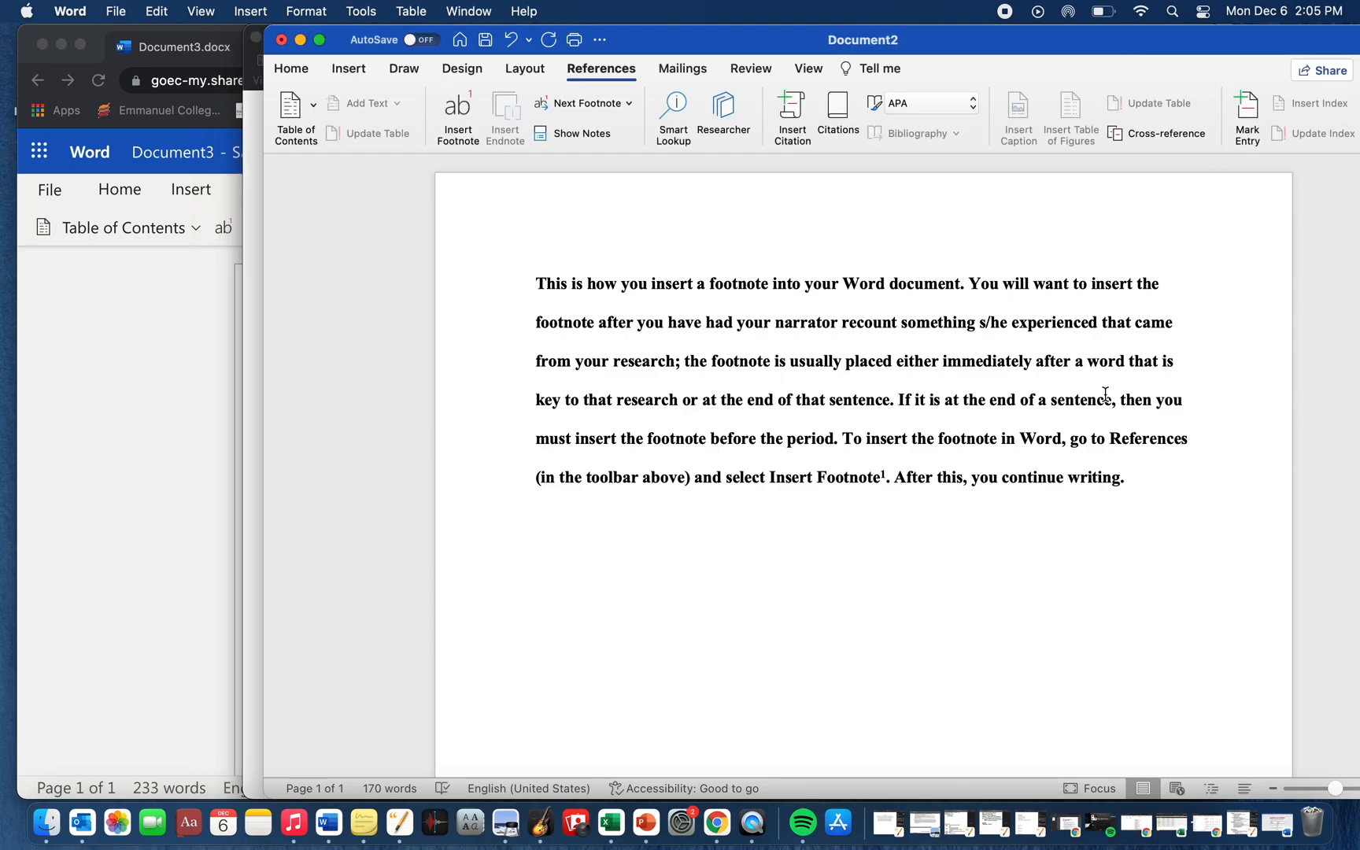